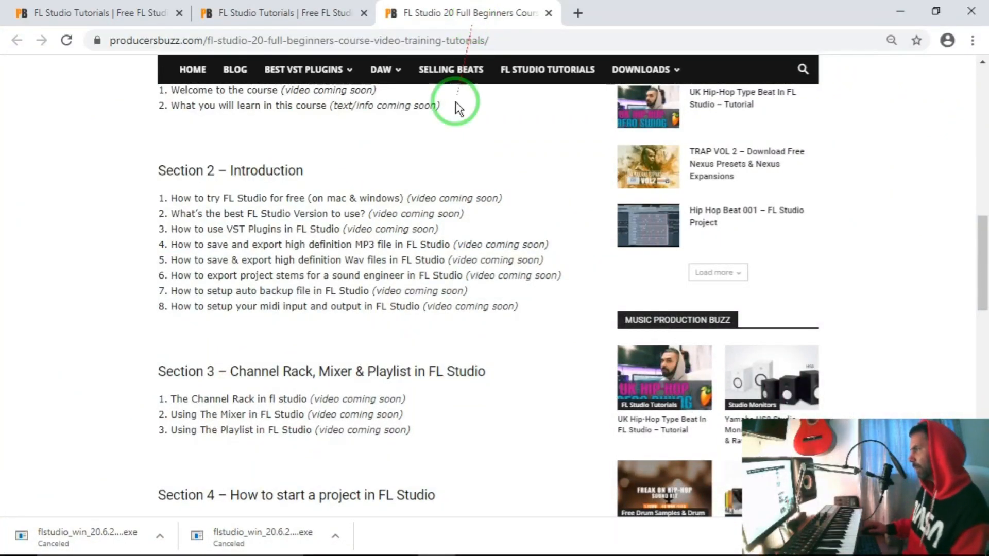
- Highlight the Section 2 introduction and 'How to use VST Plugins' lesson titles in the course outline
left_click_drag(158, 170, 263, 170)
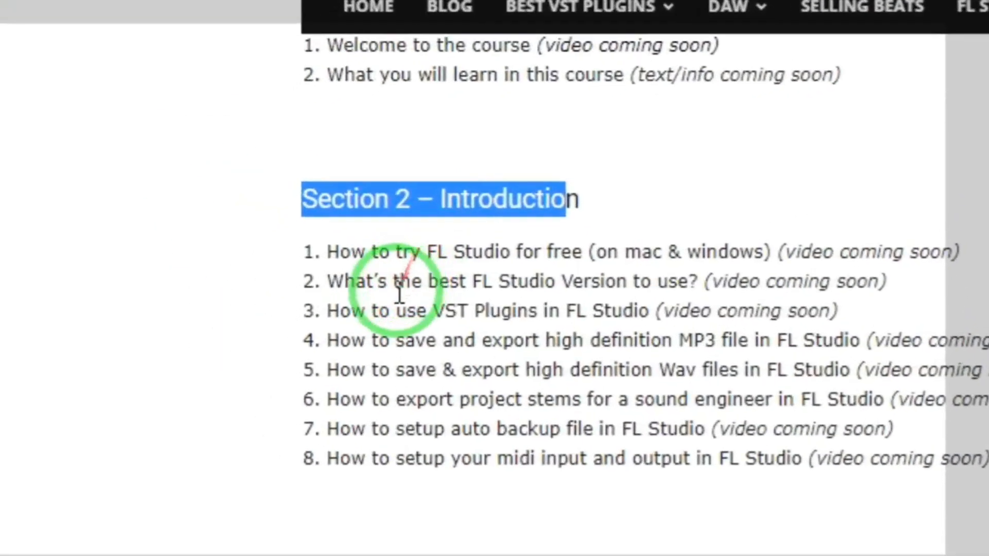
left_click(181, 229)
left_click_drag(176, 229, 329, 229)
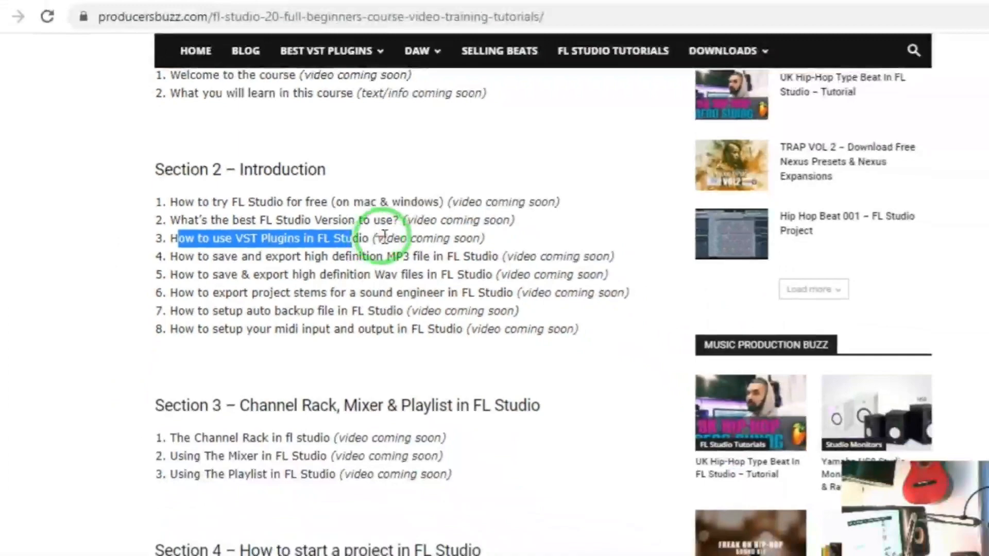
left_click(520, 280)
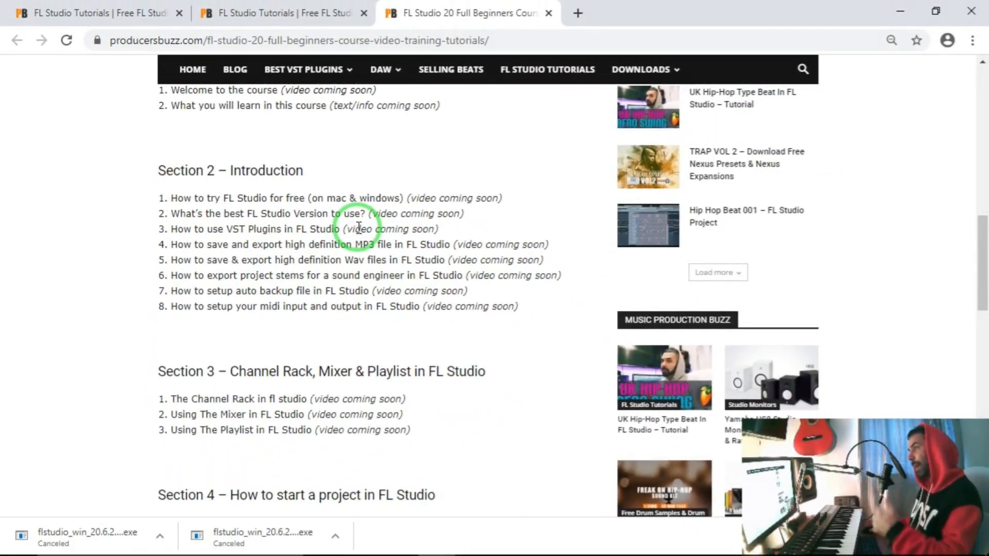
scroll(357, 230, "down", 5)
scroll(346, 248, "down", 4)
scroll(346, 248, "down", 5)
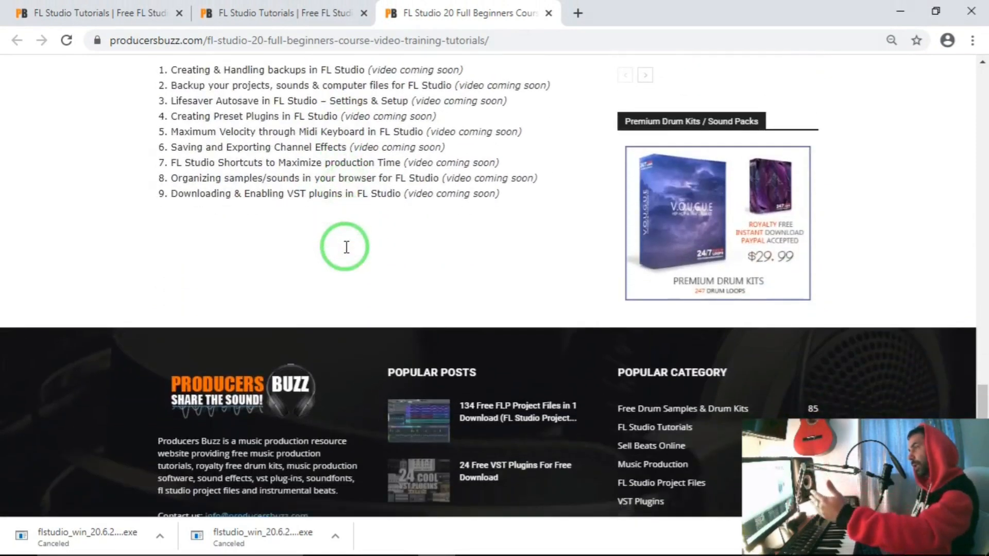
scroll(346, 248, "up", 5)
scroll(346, 247, "up", 2)
scroll(340, 232, "up", 1)
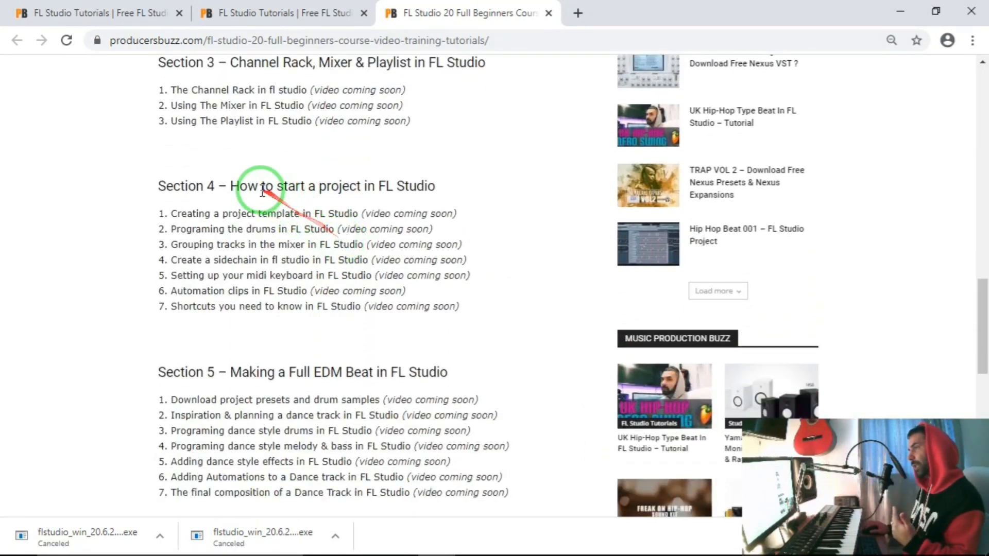
left_click_drag(261, 187, 361, 186)
left_click_drag(232, 372, 371, 371)
scroll(511, 216, "down", 4)
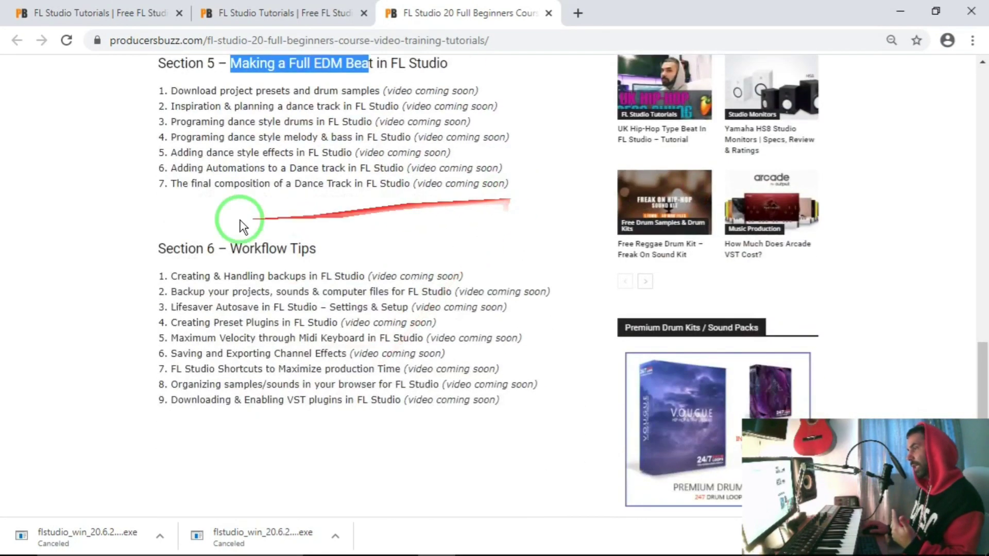
left_click_drag(230, 248, 309, 247)
scroll(293, 255, "up", 3)
scroll(293, 255, "up", 6)
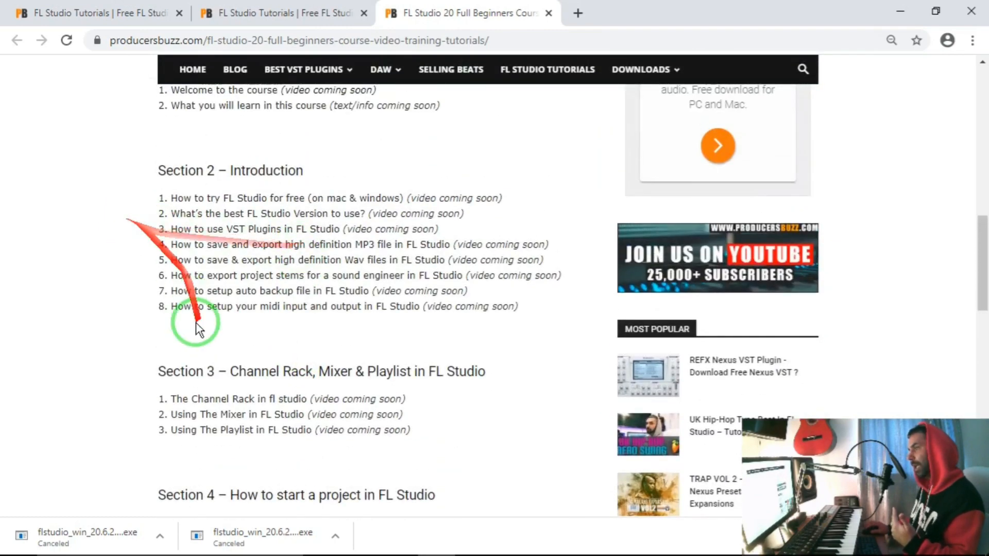
scroll(195, 322, "down", 2)
left_click_drag(166, 295, 324, 326)
left_click(441, 340)
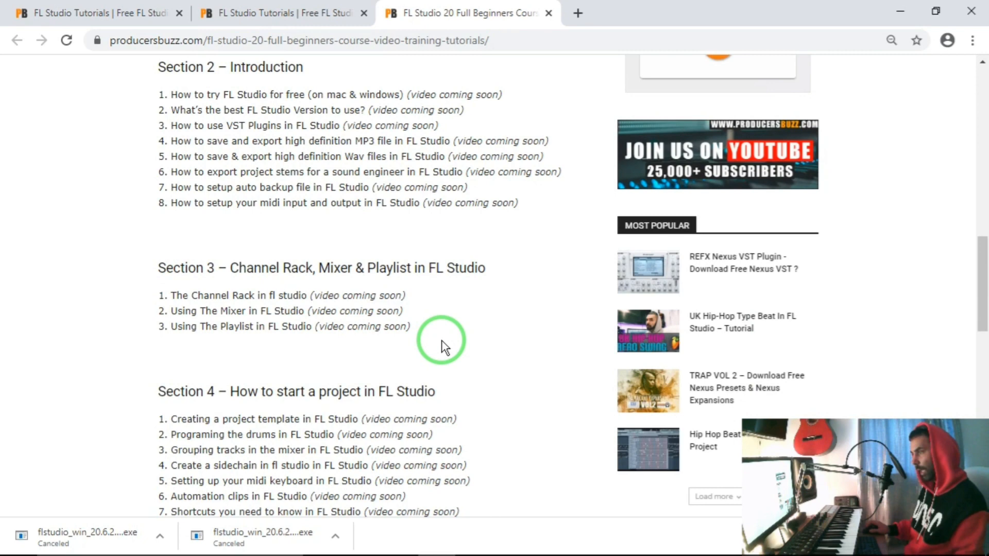
- Switch to FL Studio, reposition the Channel rack and bring up the Kick channel's options
key("alt+Tab")
key("alt+Tab")
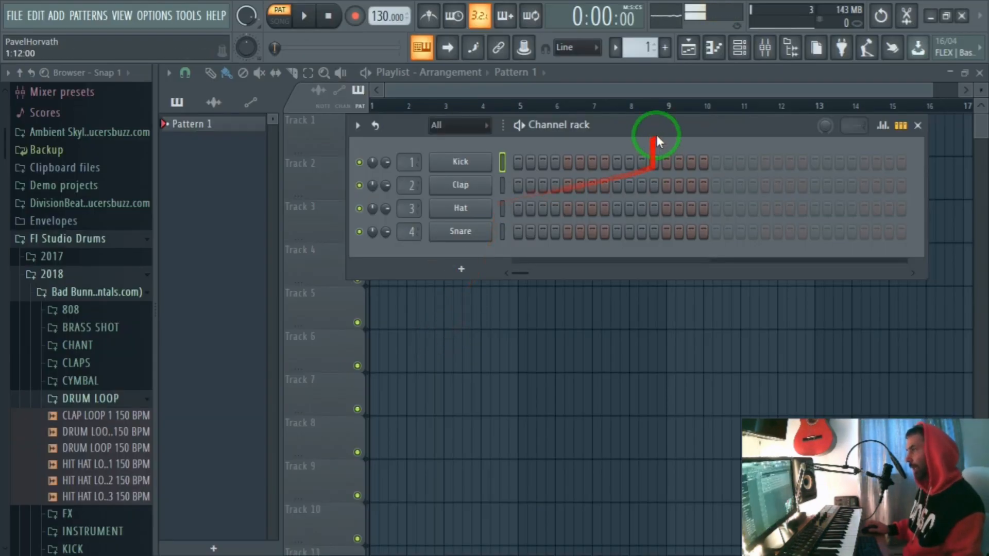
left_click_drag(656, 133, 593, 138)
right_click(398, 162)
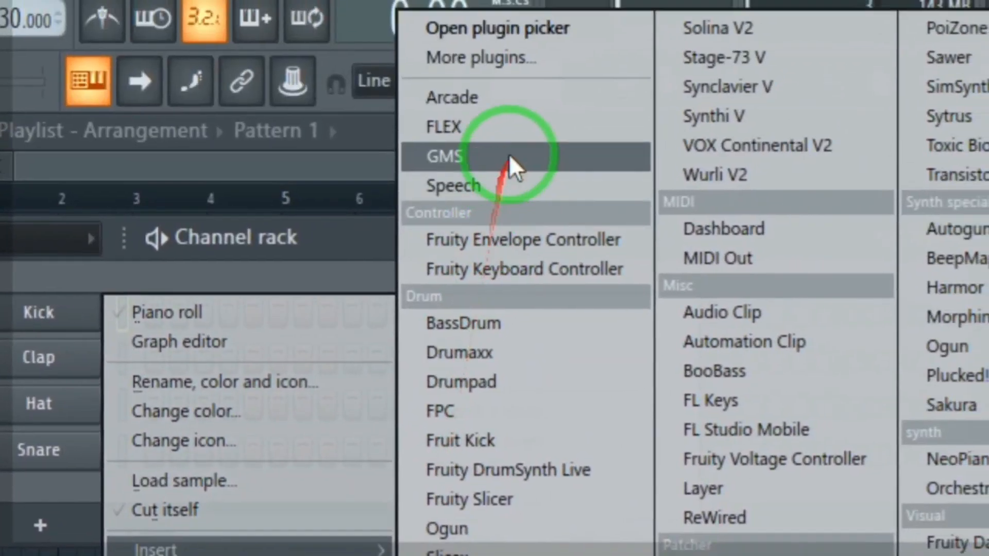
mouse_move(456, 282)
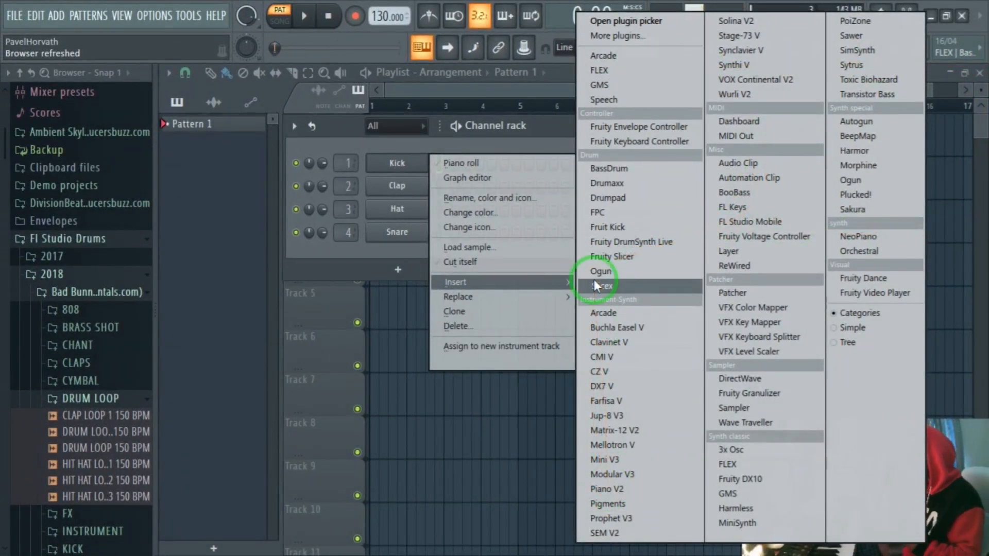
- Insert Sytrus as a new channel and step to its next preset toward 3o3ish 5
left_click(856, 69)
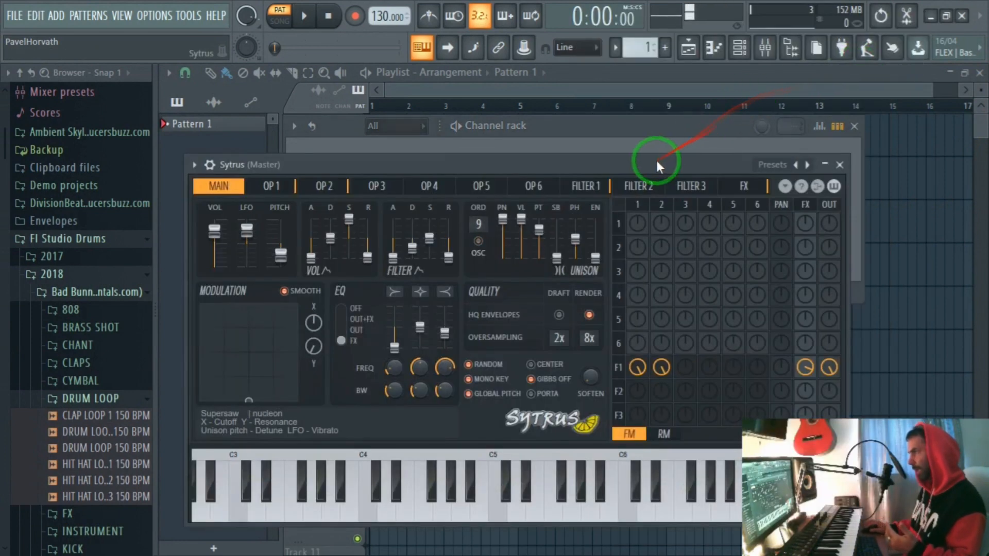
left_click_drag(656, 164, 688, 138)
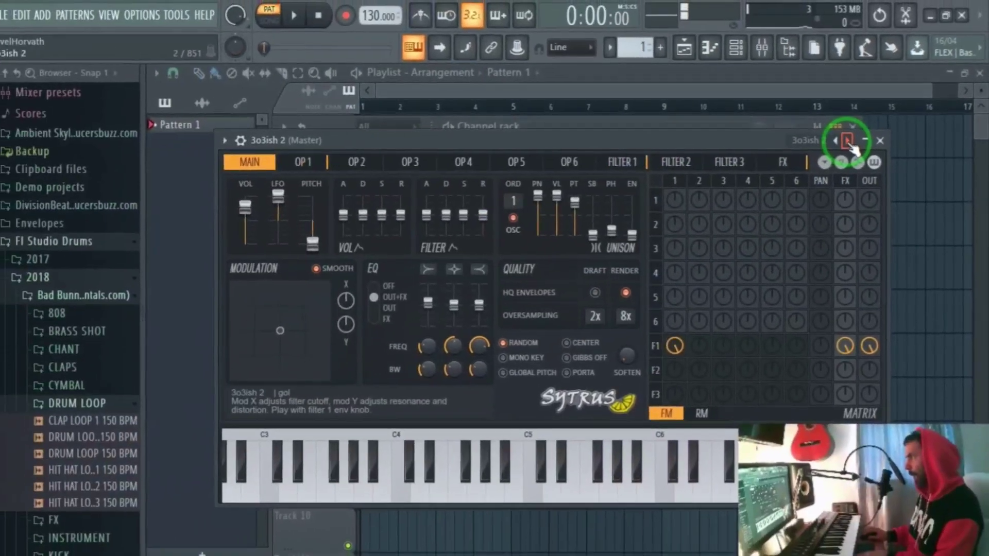
left_click(850, 141)
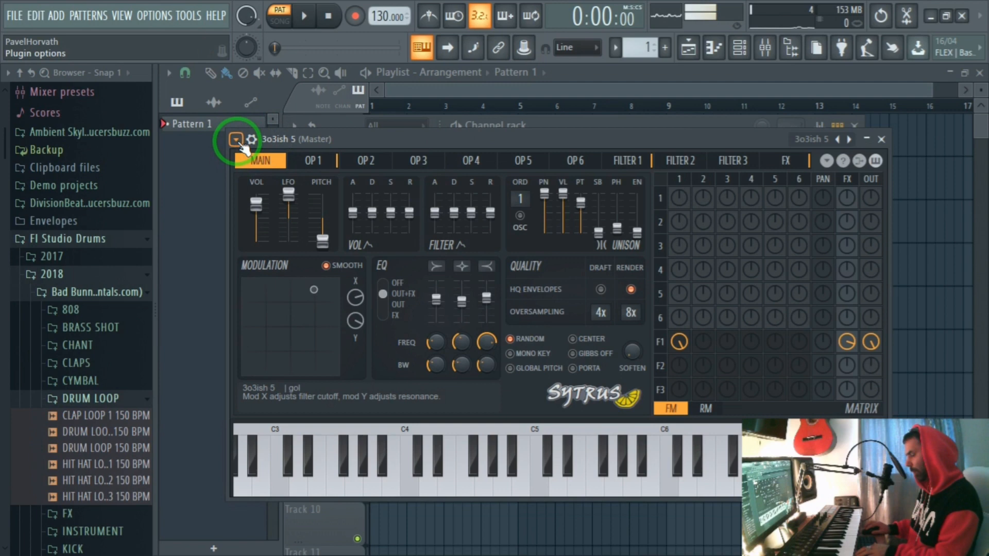
- Bring up Sytrus's plugin options to browse its full preset list
left_click(236, 142)
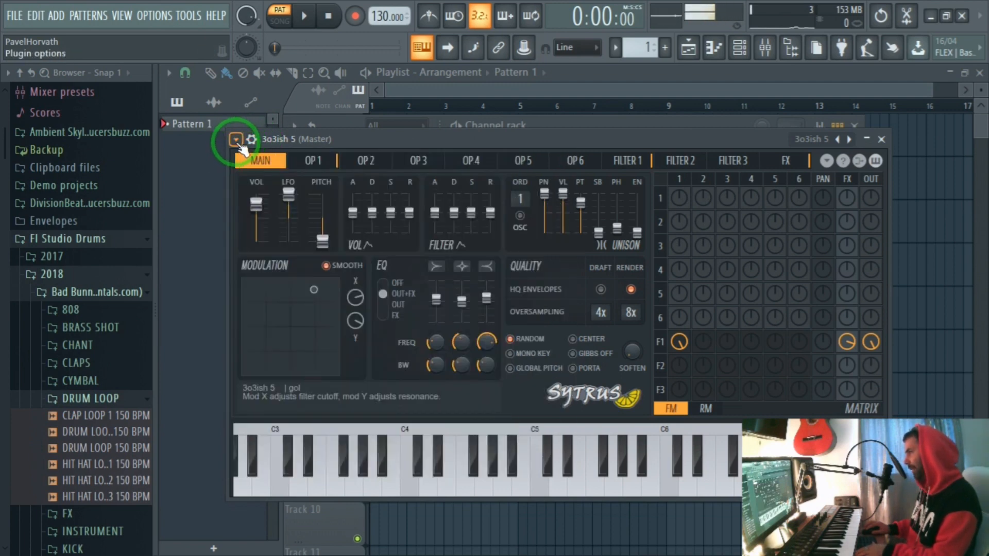
left_click(235, 140)
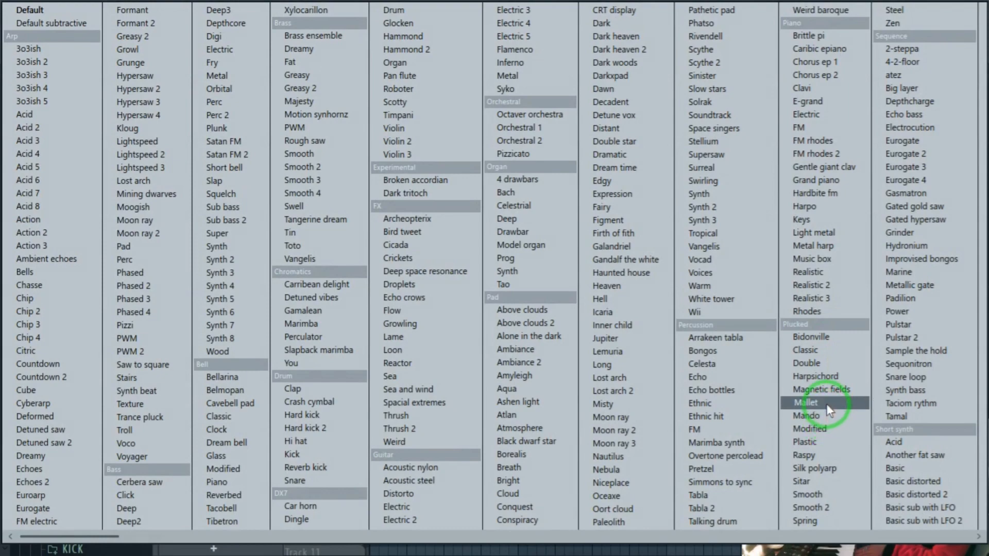
- Load the Mallet preset, view its FX settings, step on to Mando and Modified, then close Sytrus
left_click(826, 404)
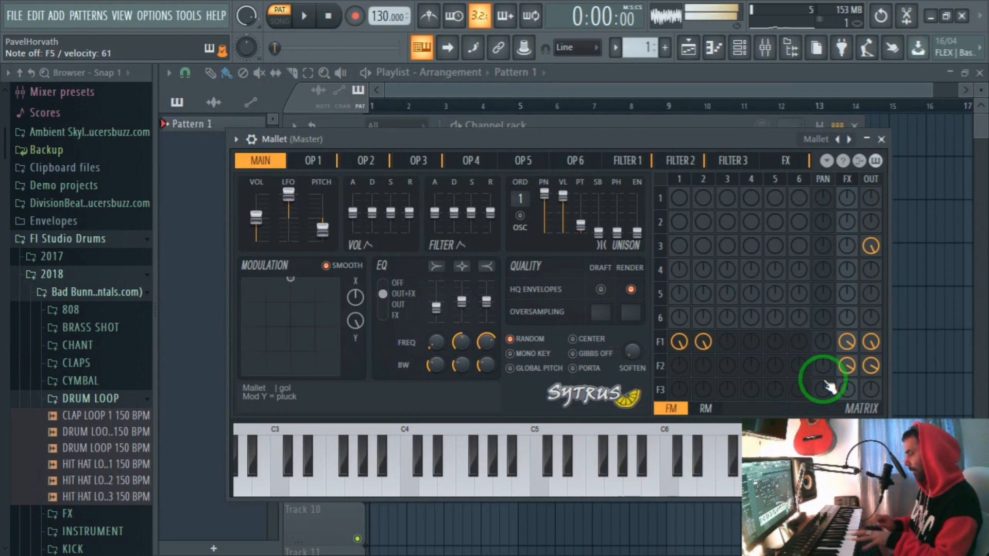
left_click(829, 387)
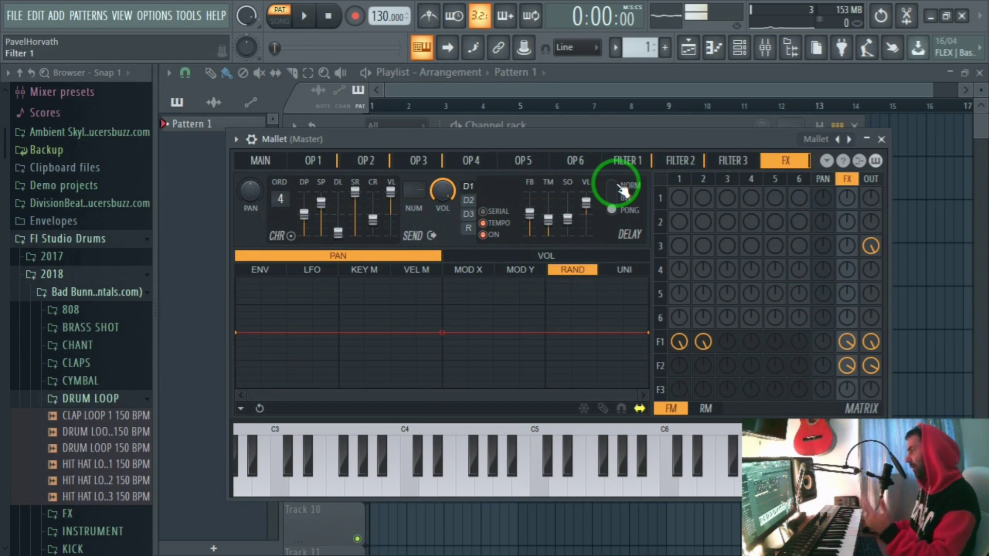
left_click(849, 139)
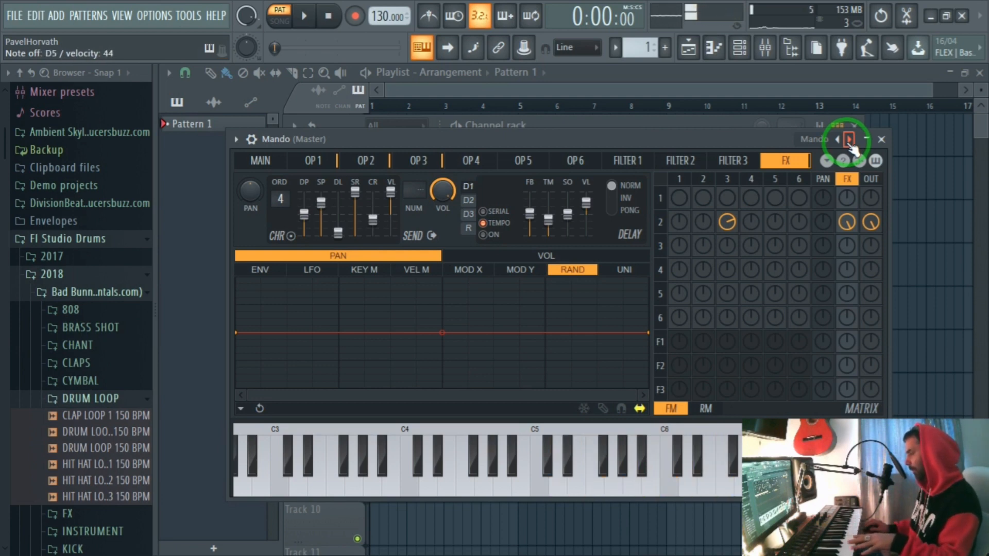
left_click(849, 139)
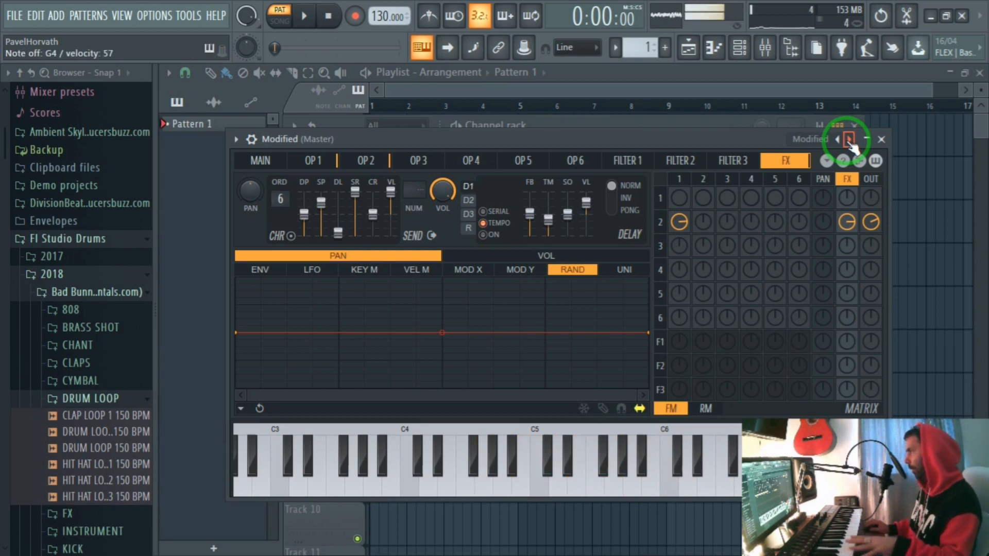
left_click(881, 140)
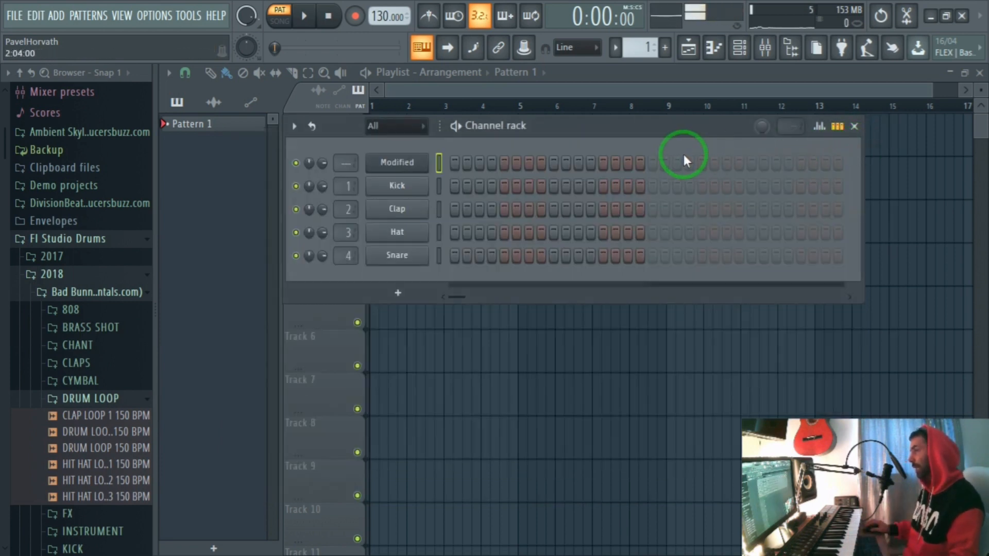
- In a new Chrome tab, search for free VST plugins and open the LANDR Blog article
key("alt+Tab")
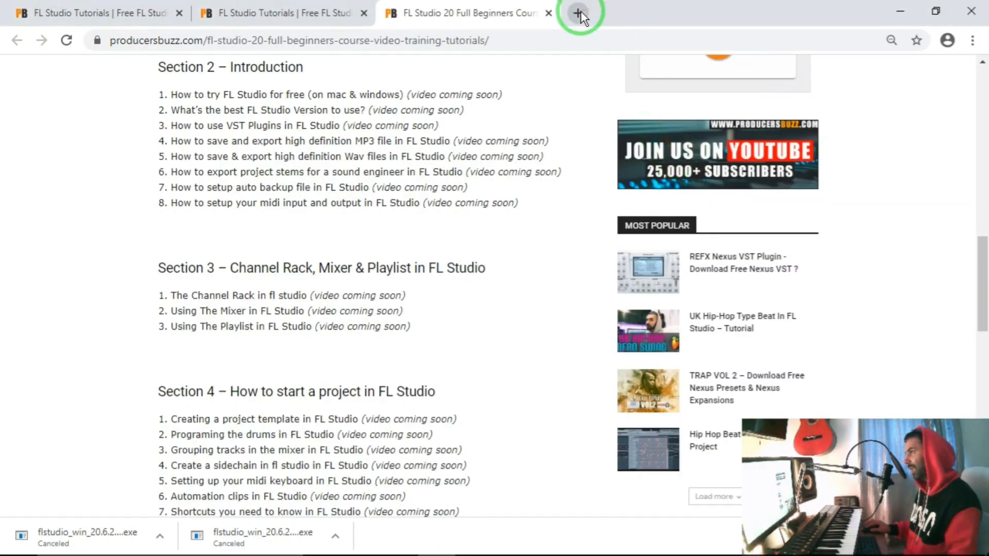
left_click(581, 10)
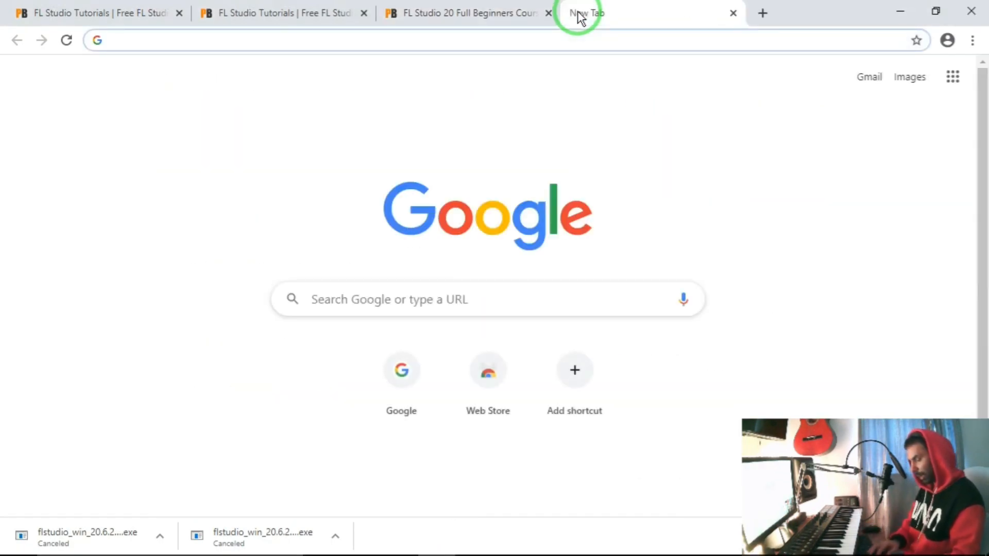
type("downlaod free vst ")
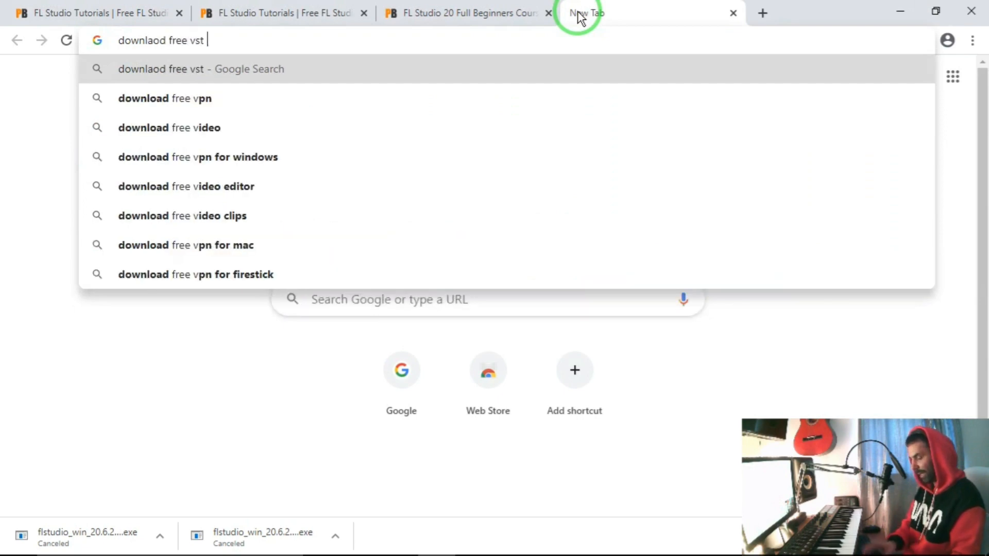
type("plugins")
key("Return")
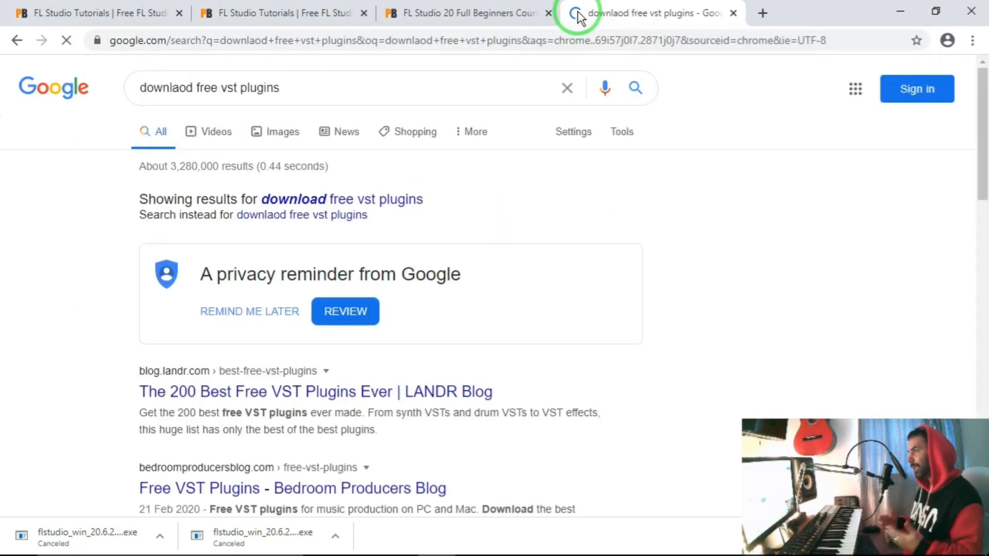
scroll(574, 296, "down", 3)
scroll(587, 278, "down", 2)
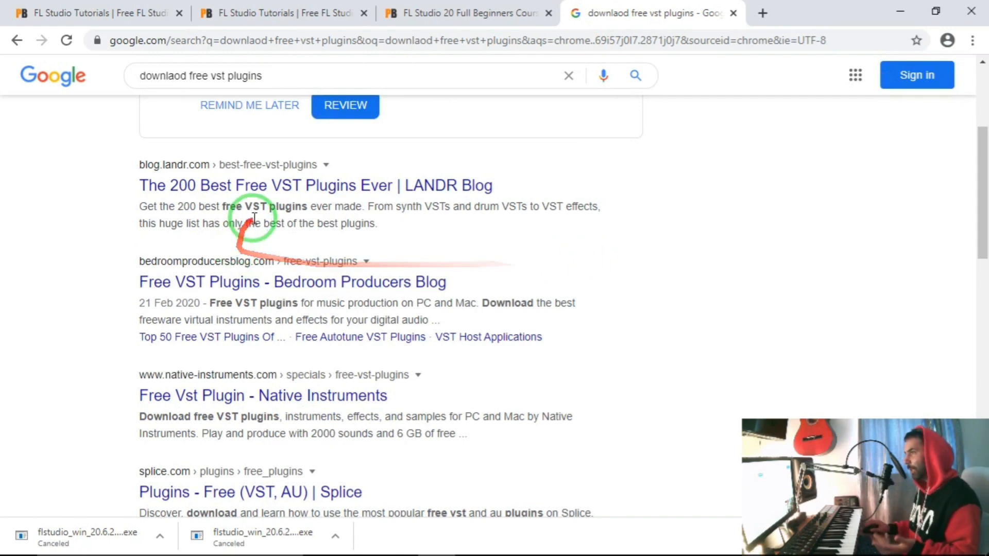
left_click(347, 185)
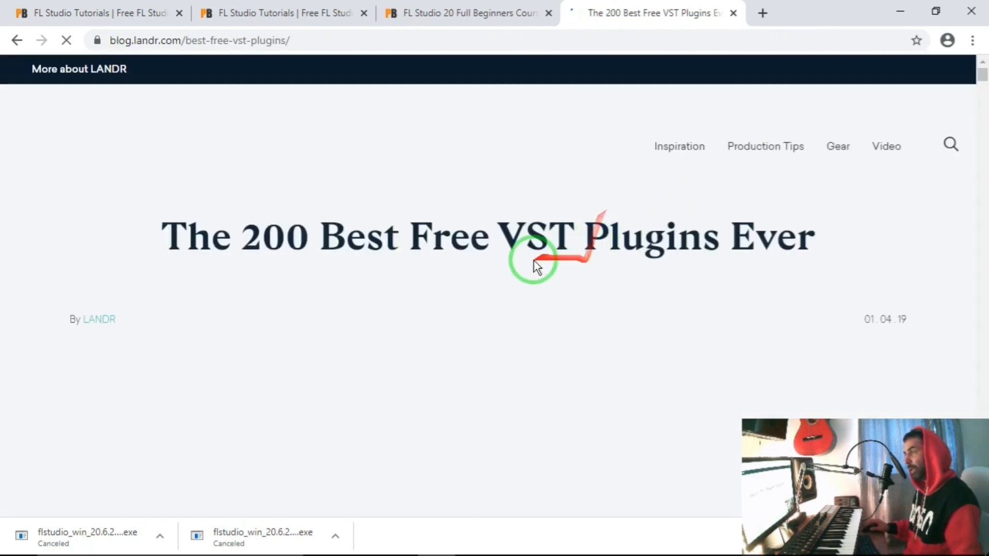
scroll(433, 247, "down", 5)
scroll(521, 267, "down", 5)
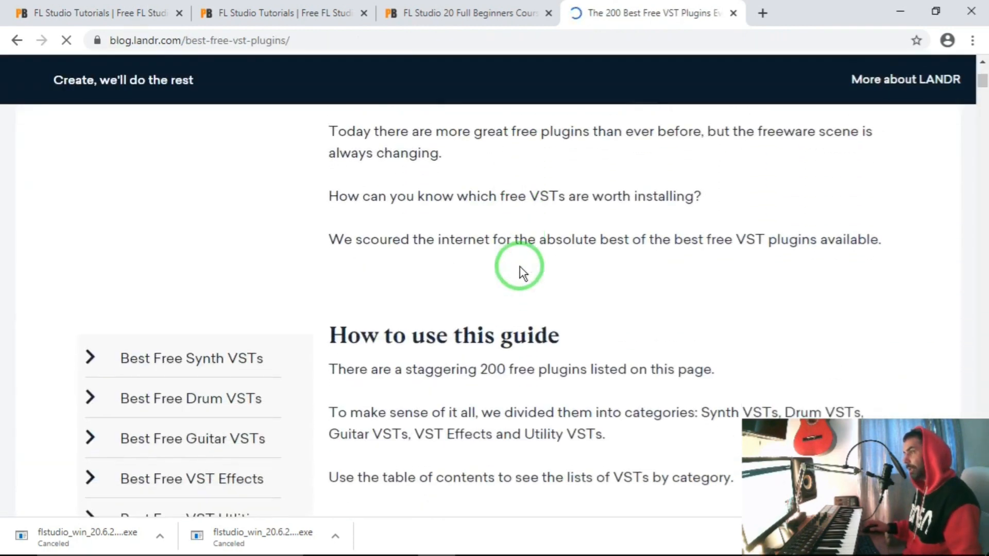
scroll(522, 267, "down", 3)
scroll(522, 266, "down", 5)
scroll(522, 267, "down", 5)
scroll(521, 266, "down", 4)
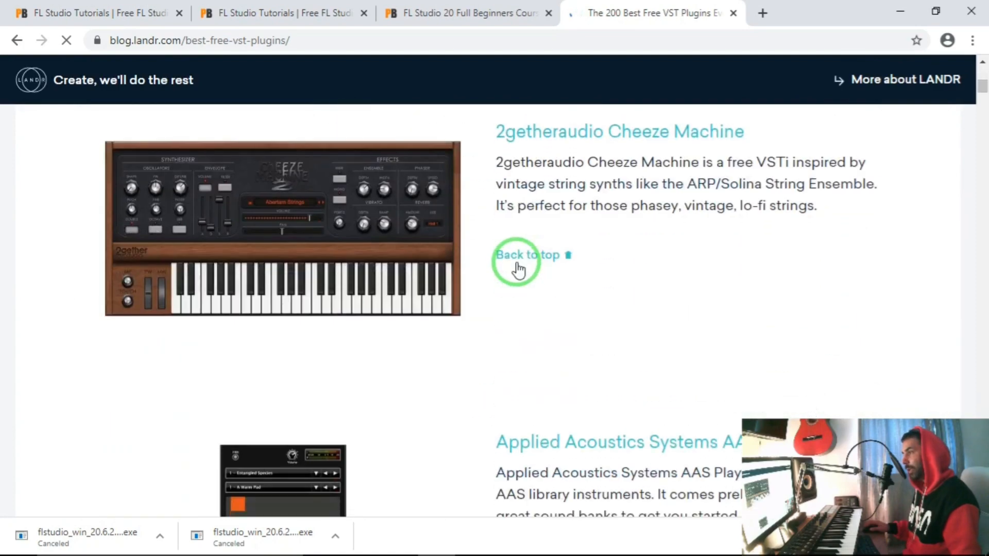
scroll(694, 259, "down", 5)
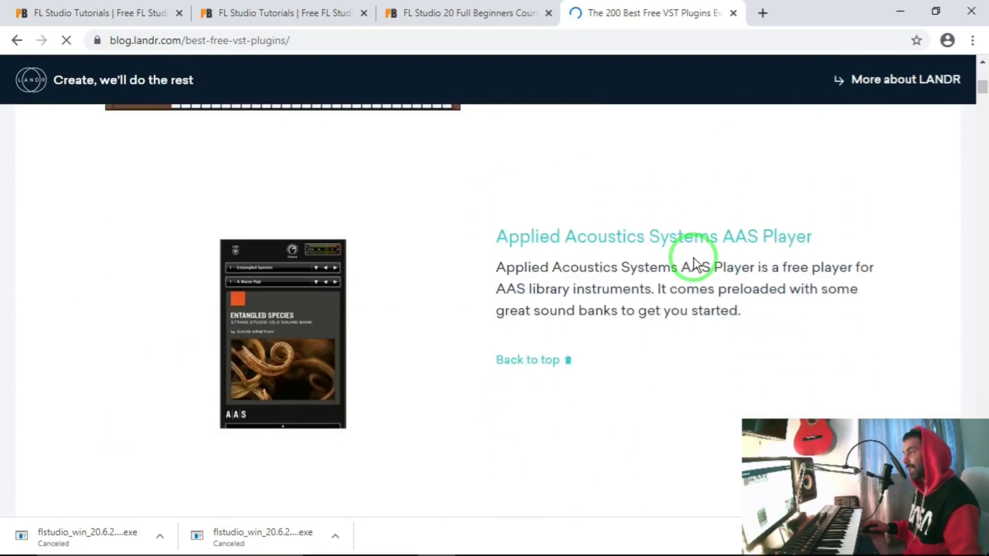
scroll(694, 259, "down", 5)
scroll(695, 259, "up", 2)
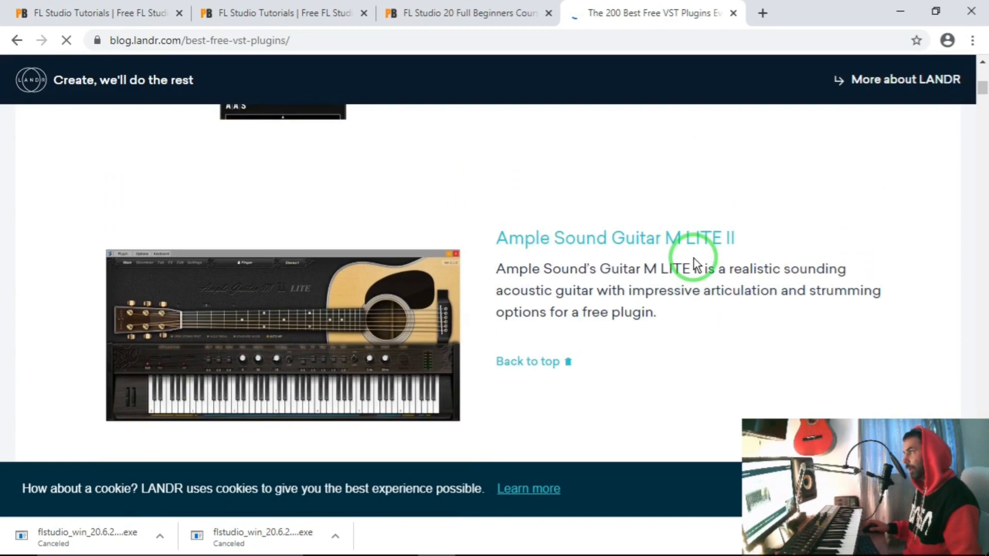
scroll(694, 260, "down", 4)
scroll(694, 259, "down", 3)
scroll(693, 259, "down", 5)
scroll(694, 259, "down", 3)
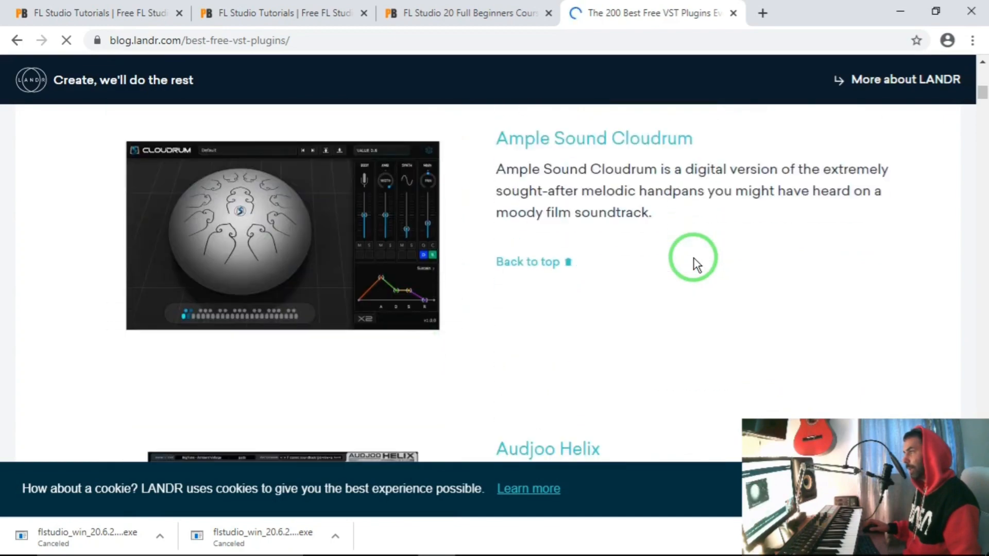
scroll(694, 259, "up", 2)
scroll(694, 259, "down", 6)
scroll(694, 259, "down", 3)
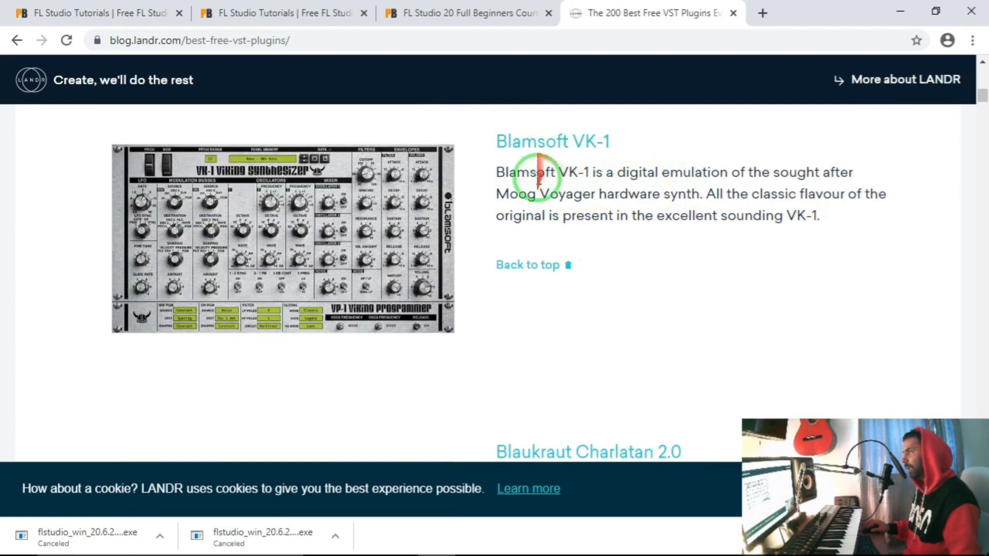
- Open the Blamsoft VK-1 page, download the zip and show it in the Downloads folder
left_click(587, 148)
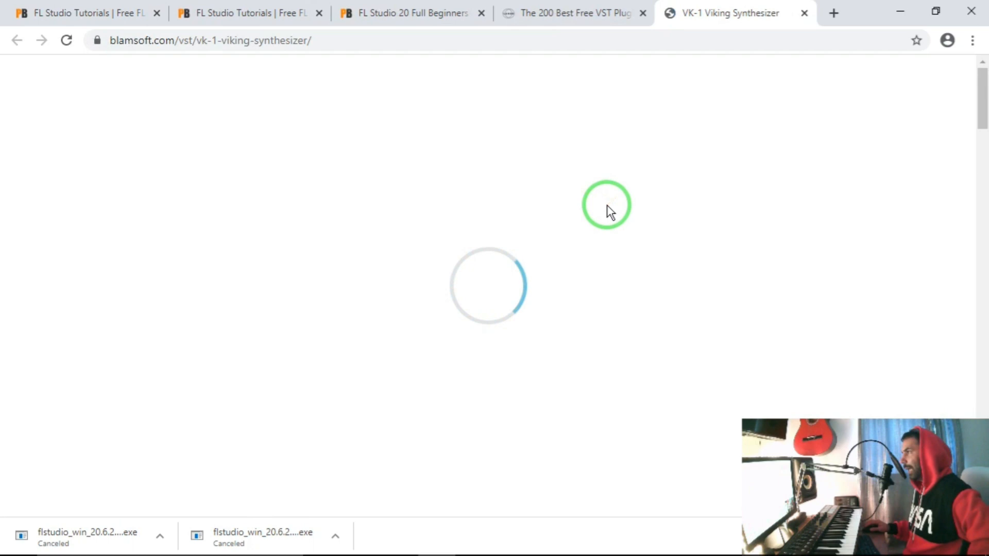
scroll(667, 224, "down", 5)
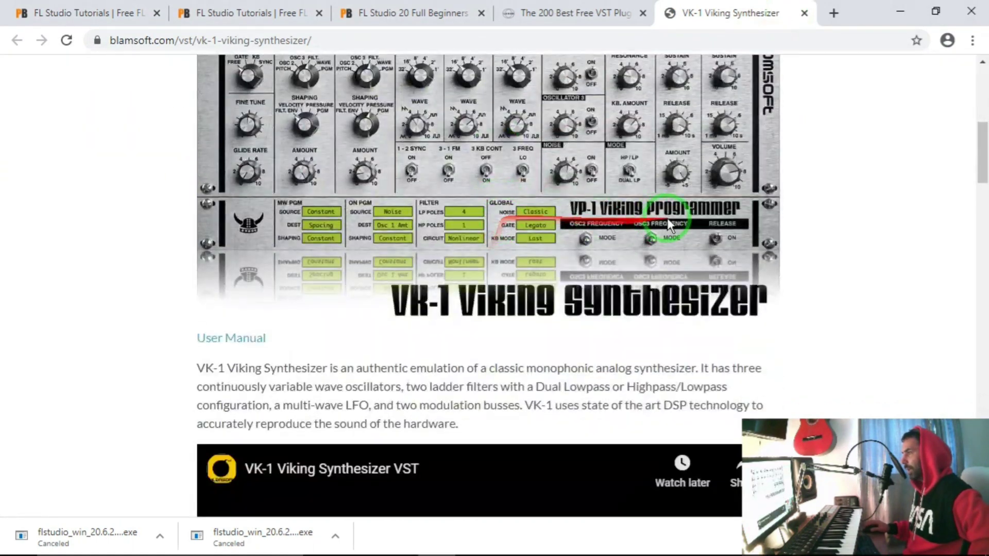
scroll(667, 218, "down", 5)
scroll(667, 218, "down", 5)
scroll(433, 220, "down", 5)
scroll(433, 220, "down", 5)
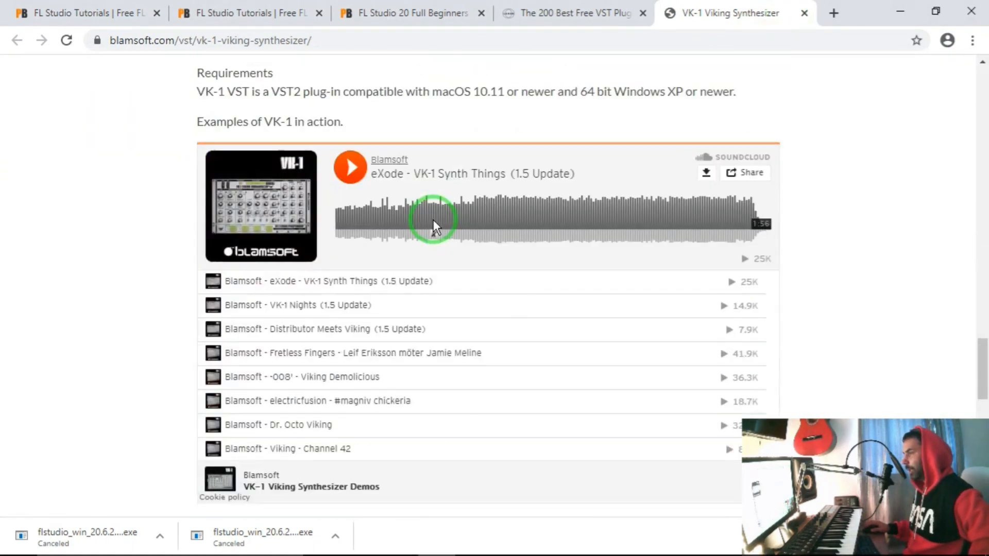
scroll(434, 219, "up", 3)
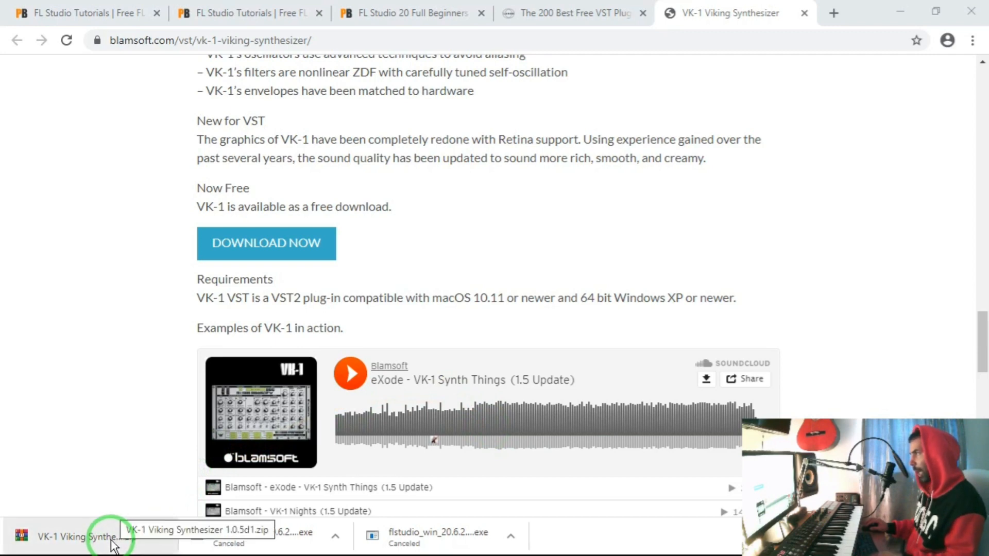
left_click(160, 536)
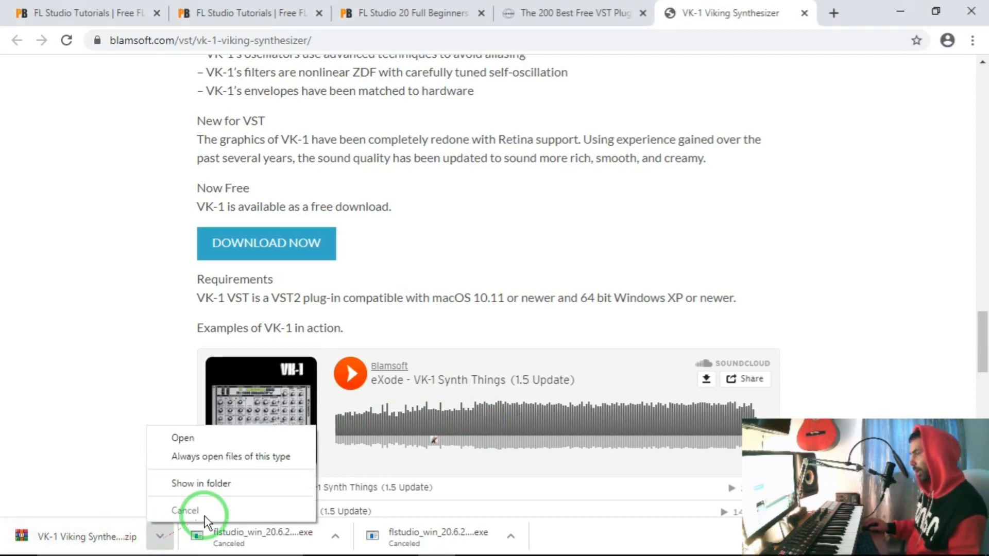
left_click(201, 483)
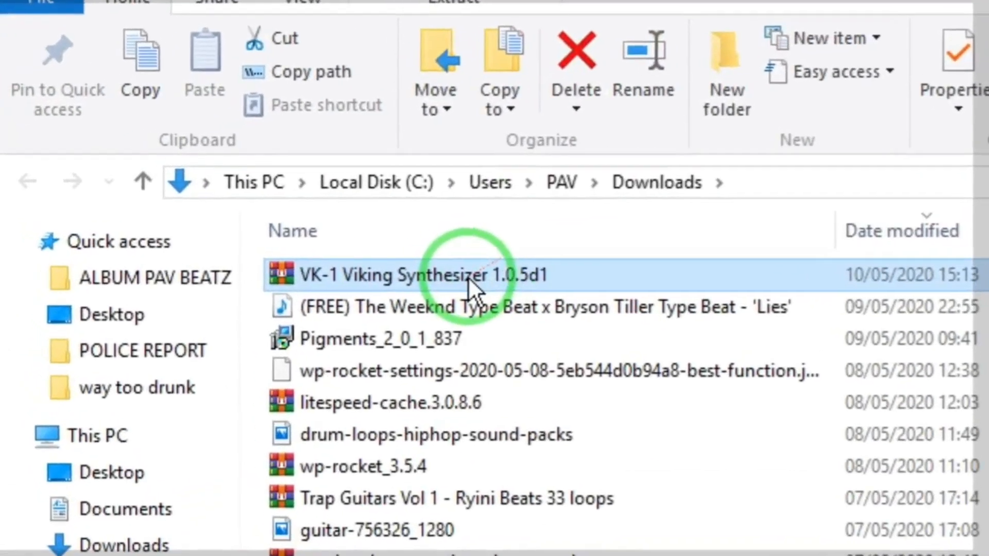
left_click(486, 278)
key("Escape")
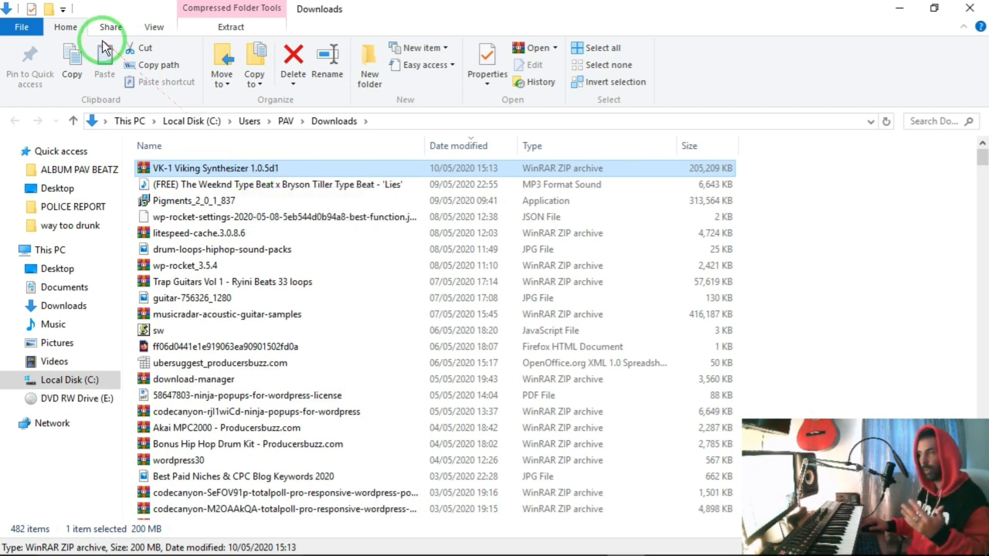
- Open the VK-1 zip in WinRAR and browse into its Windows folder
double_click(228, 174)
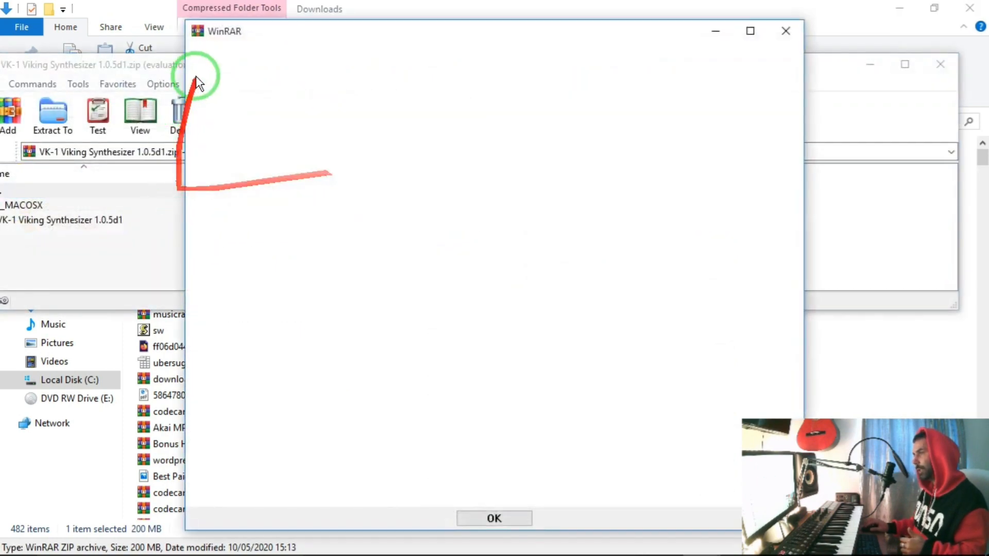
left_click(785, 31)
left_click_drag(123, 64, 371, 66)
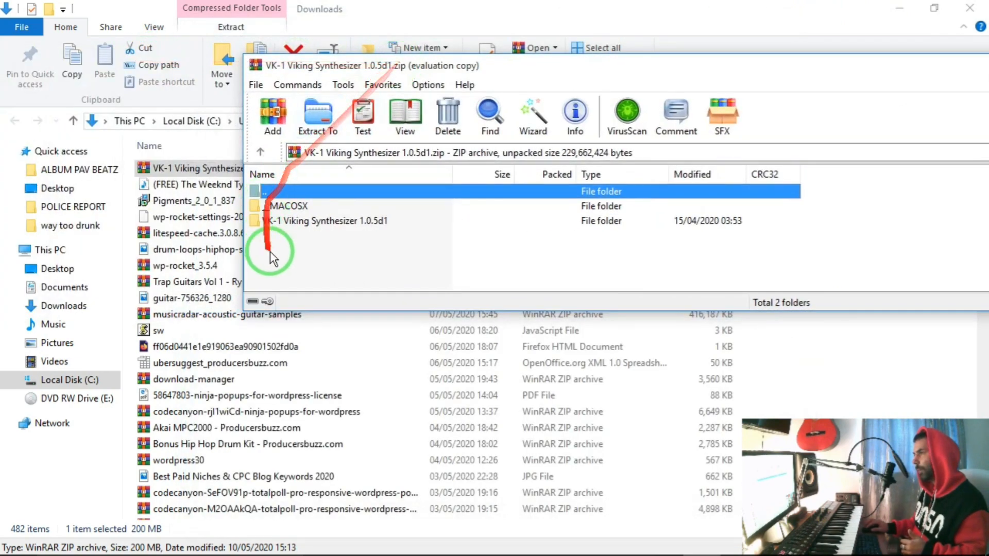
double_click(320, 221)
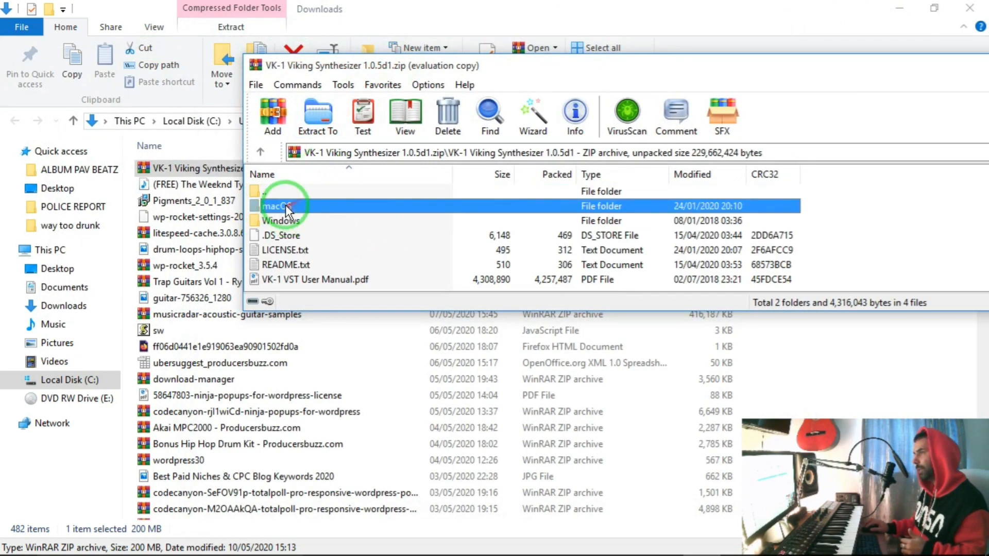
left_click(280, 221)
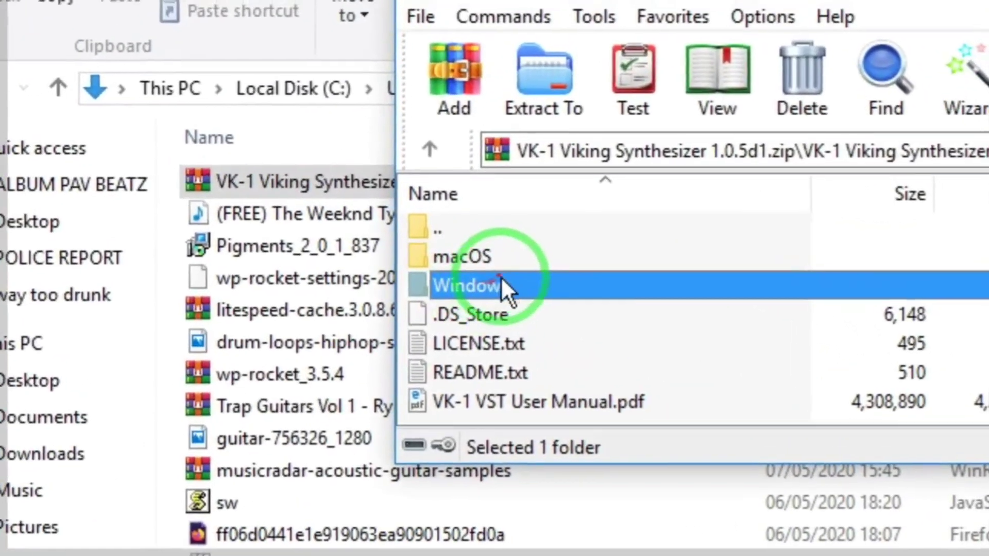
double_click(280, 223)
- Copy VK-1 Viking Synthesizer.dll to the clipboard and minimize WinRAR
left_click(355, 217)
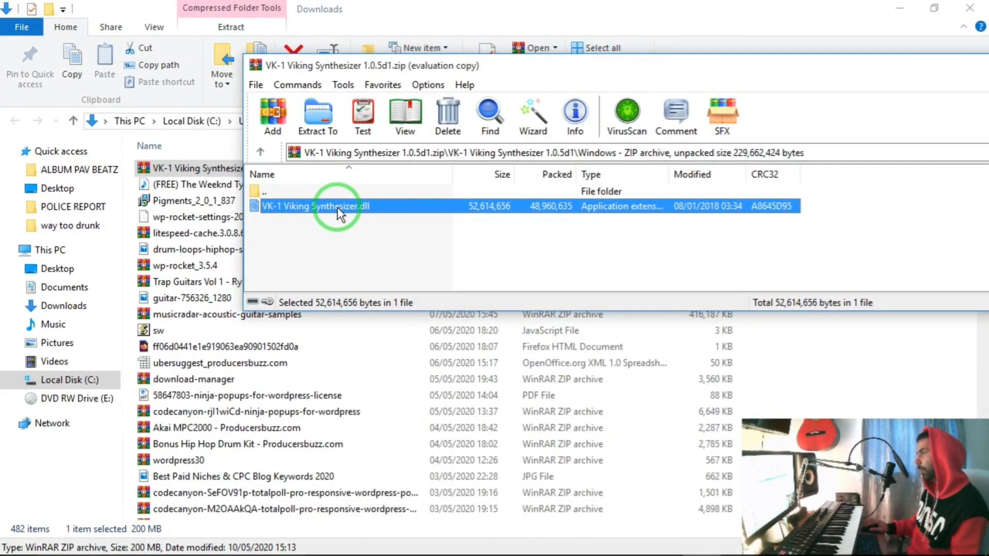
right_click(322, 213)
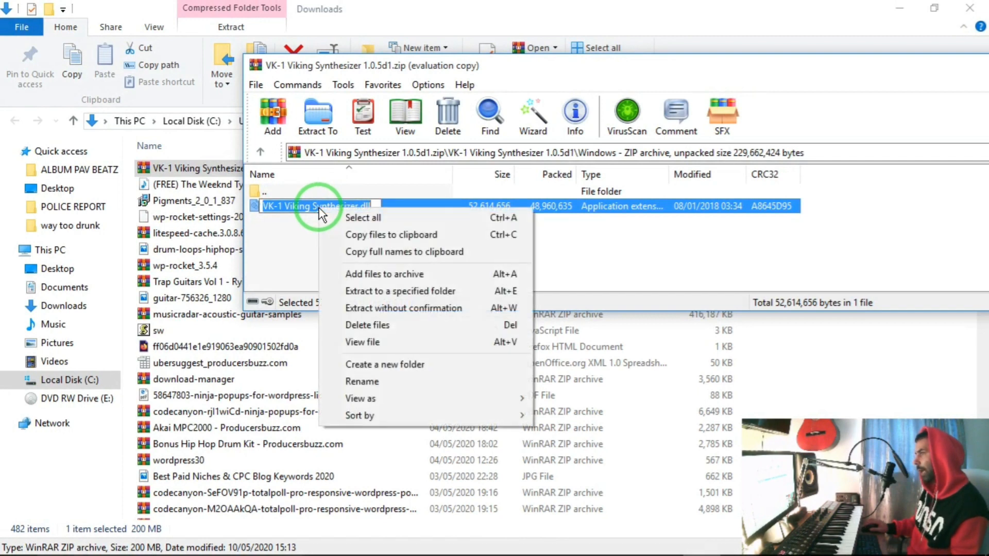
key("Escape")
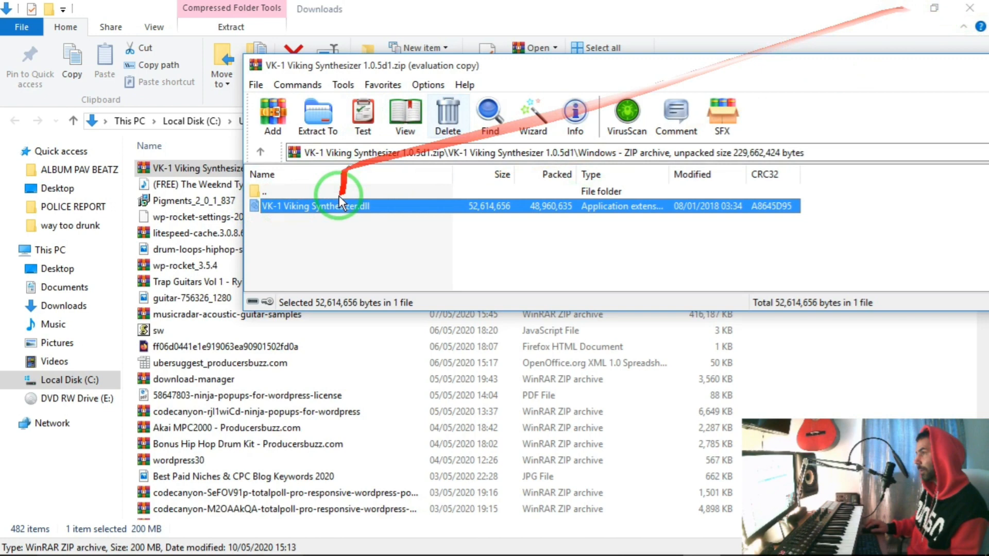
right_click(260, 210)
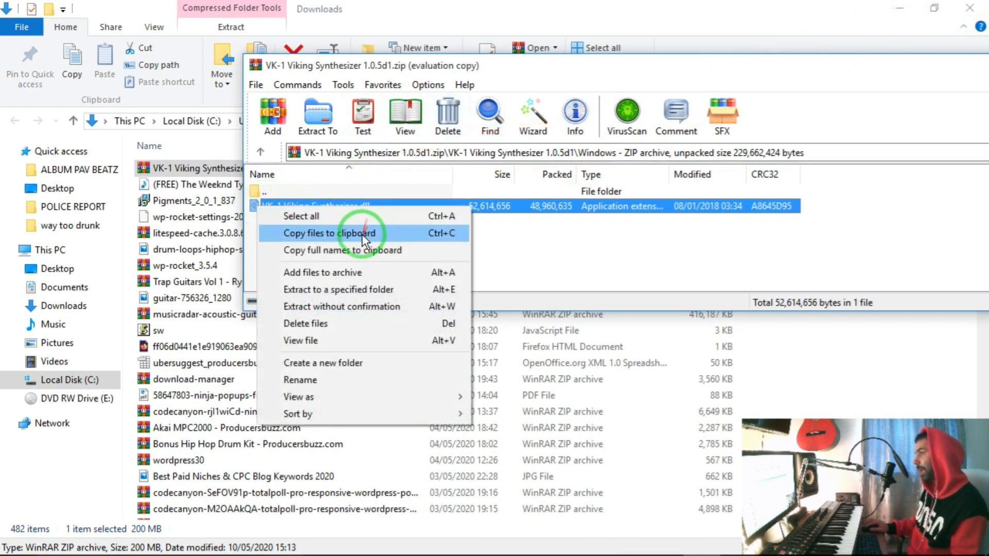
left_click(329, 232)
mouse_move(720, 68)
left_mouse_down()
mouse_move(533, 53)
mouse_move(478, 11)
left_mouse_up()
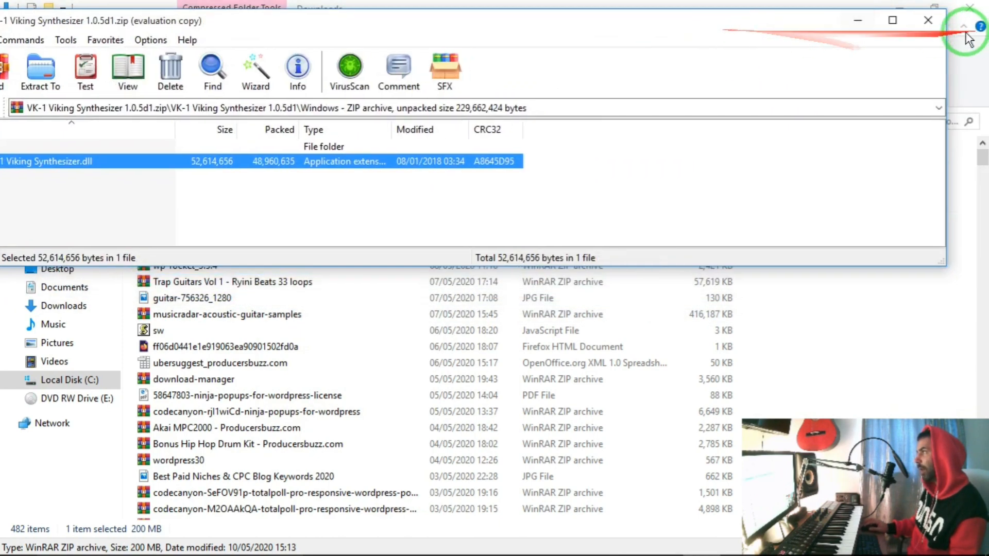
left_click(865, 22)
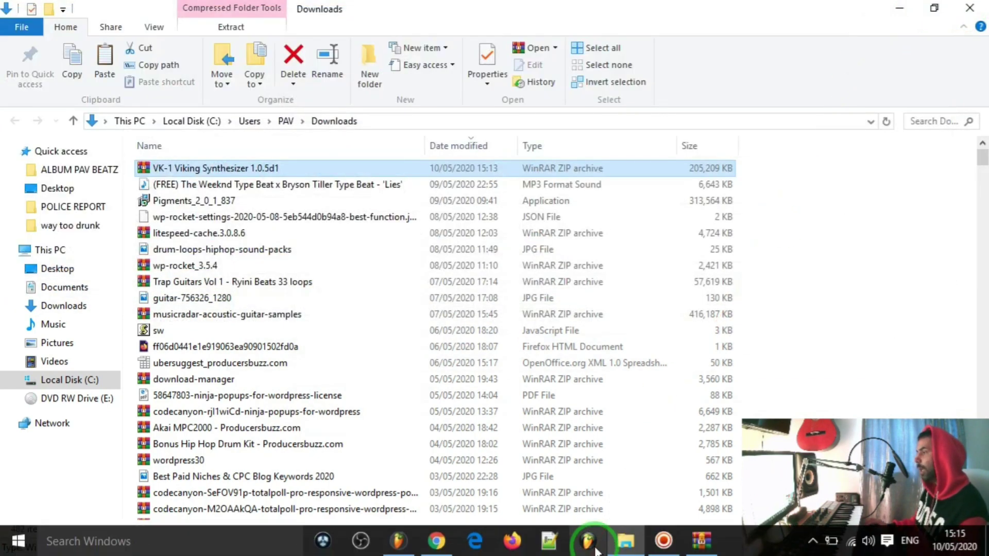
- Open This PC in File Explorer and go into Local Disk (C:)
left_click(627, 540)
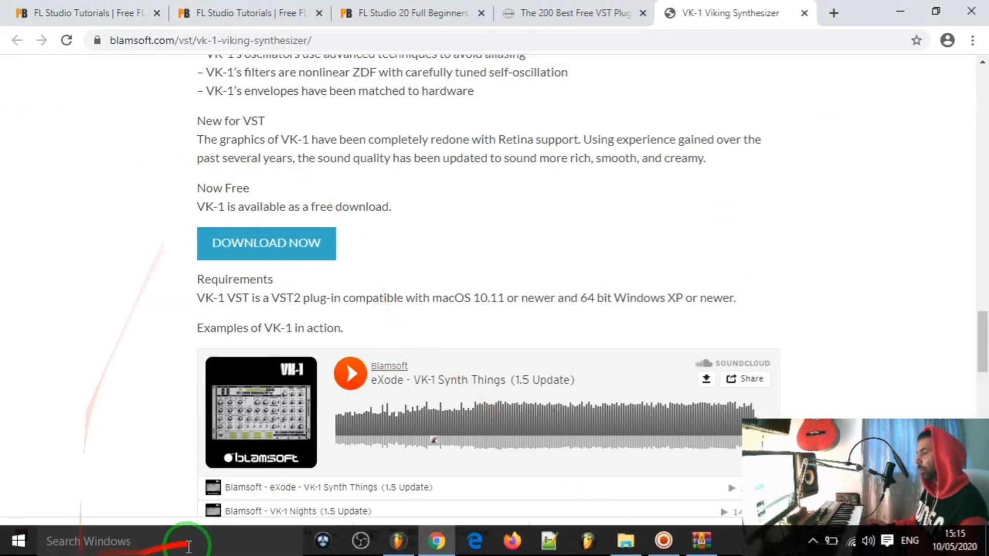
left_click(19, 541)
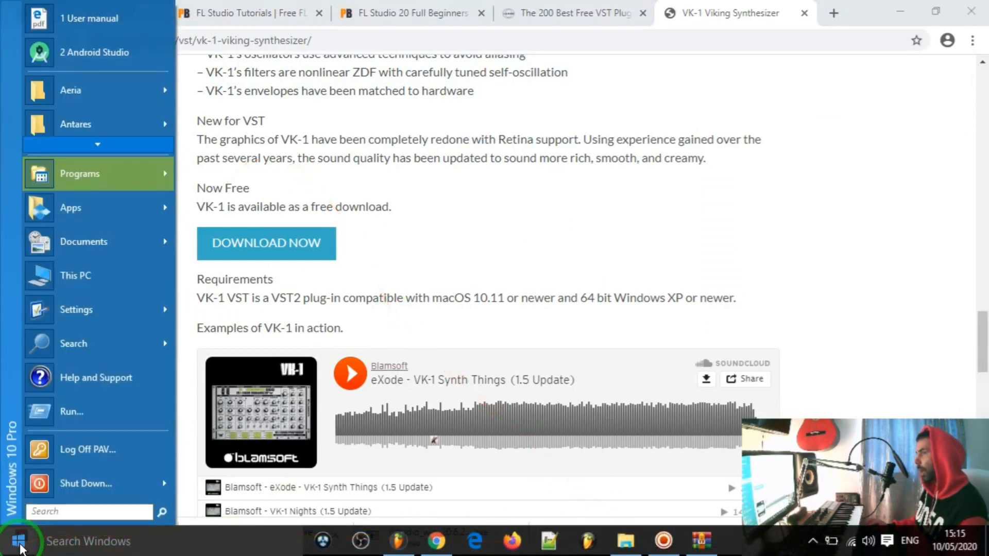
mouse_move(92, 173)
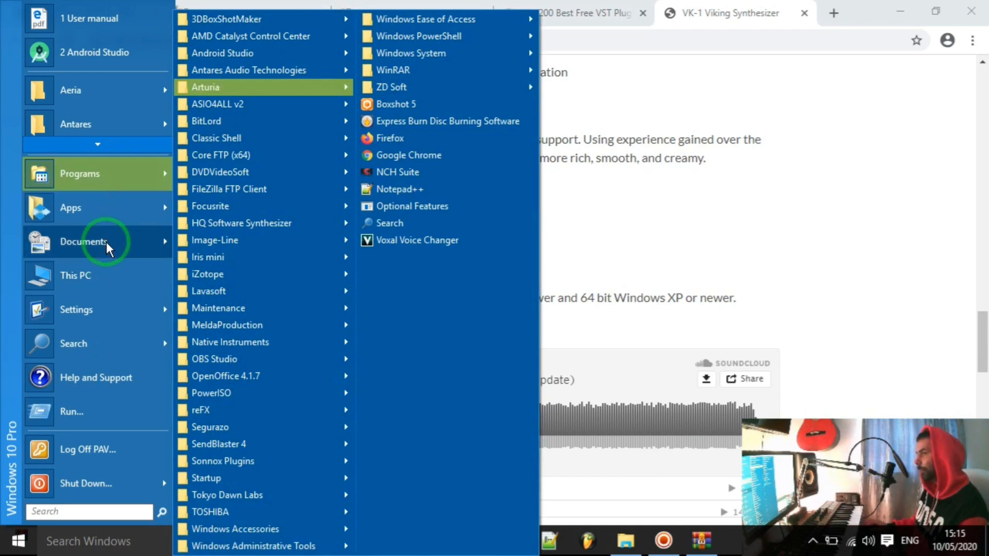
left_click(76, 275)
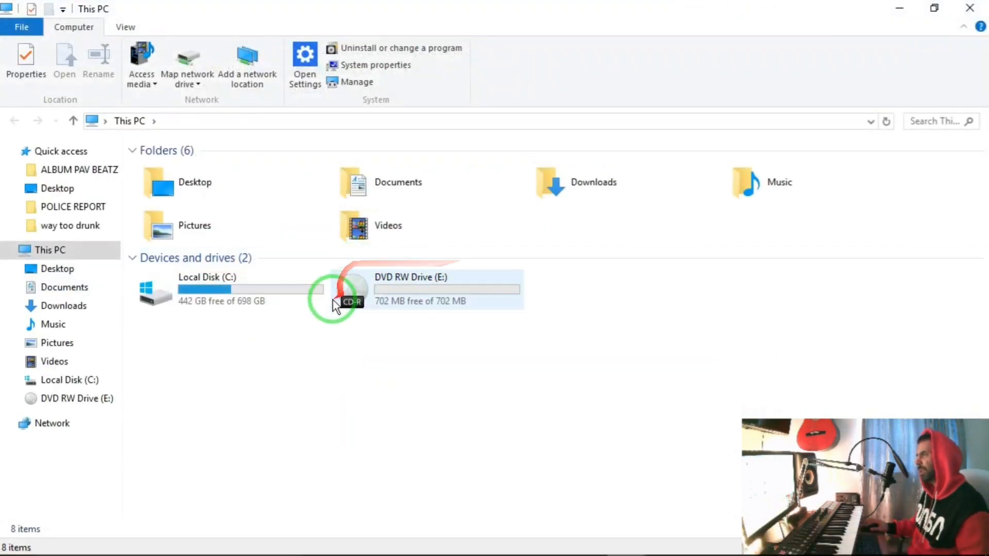
double_click(246, 290)
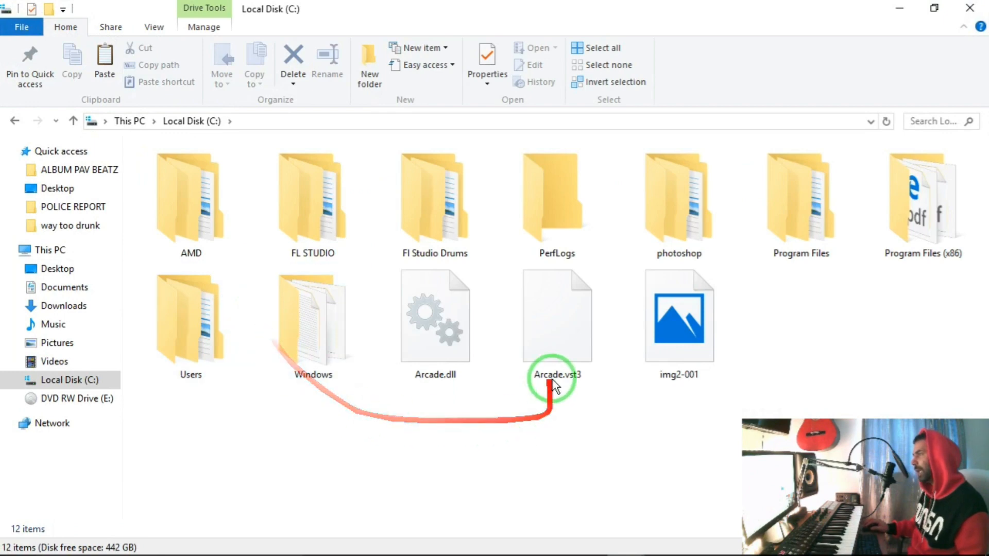
- Open Program Files and then the Vstplugins folder inside it
left_click(827, 224)
left_click(912, 209)
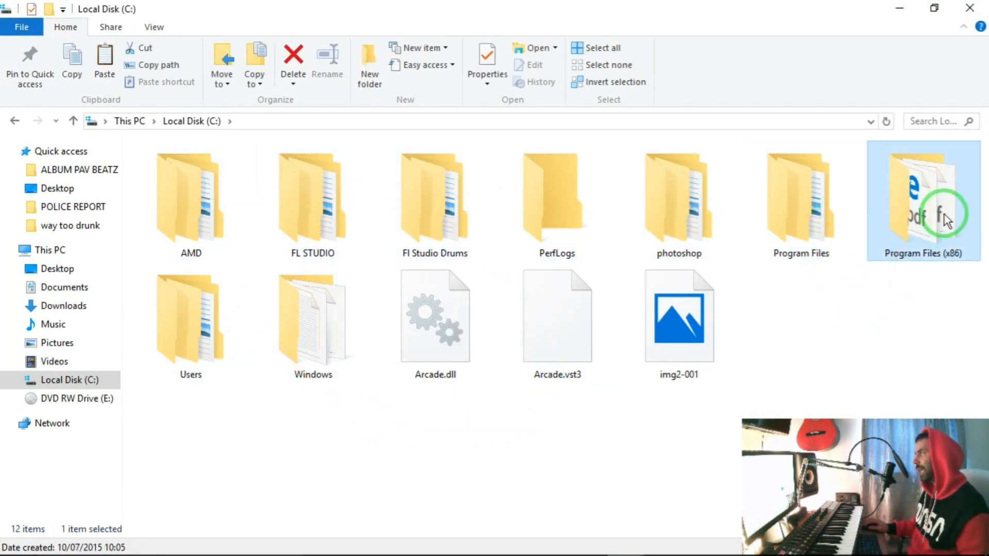
left_click(818, 225)
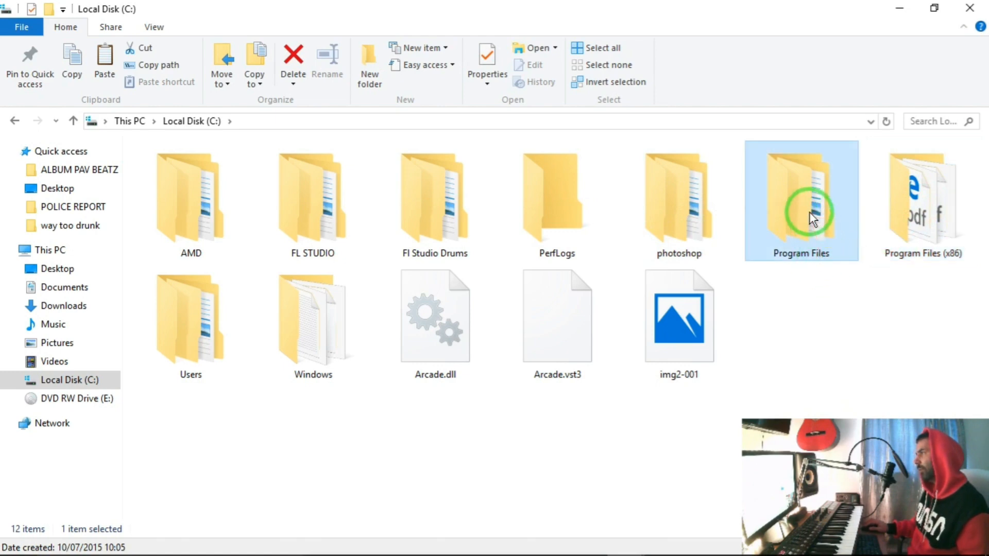
double_click(808, 212)
scroll(254, 275, "down", 1)
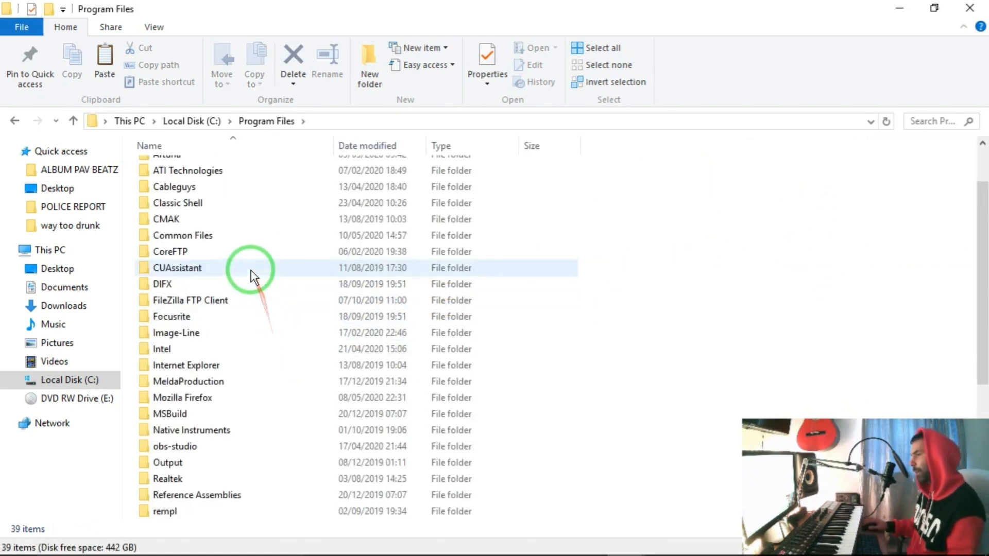
scroll(255, 286, "up", 2)
scroll(218, 286, "down", 4)
left_click(219, 286)
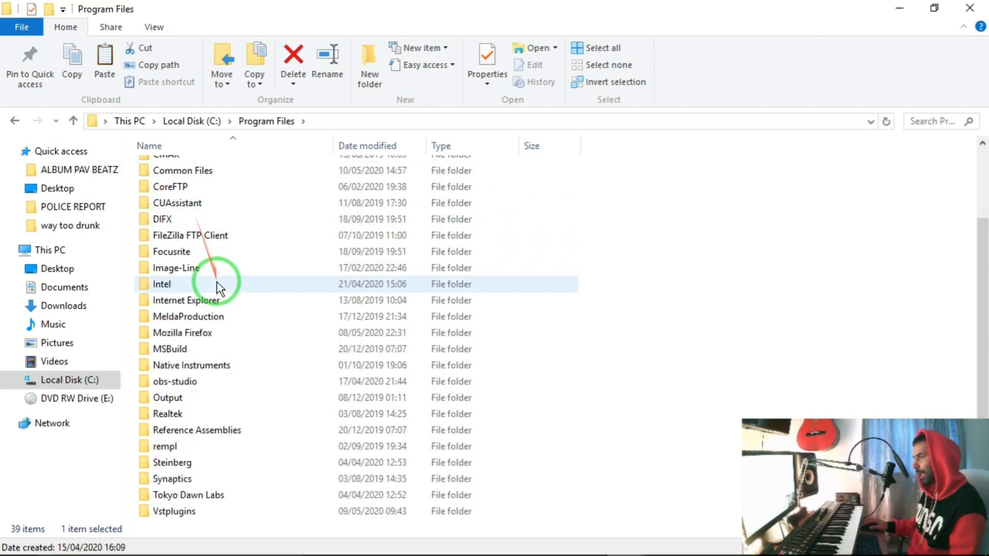
scroll(224, 349, "down", 2)
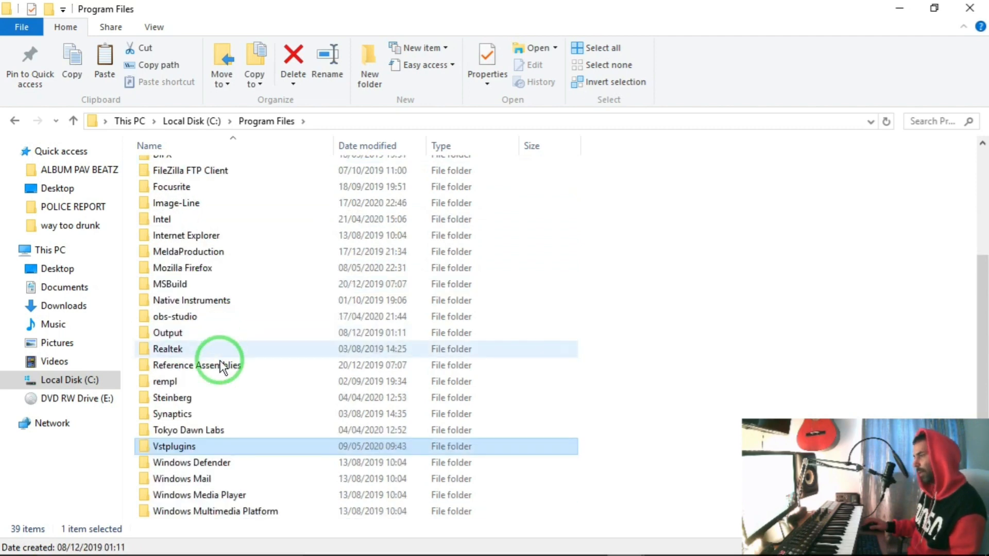
left_click(174, 447)
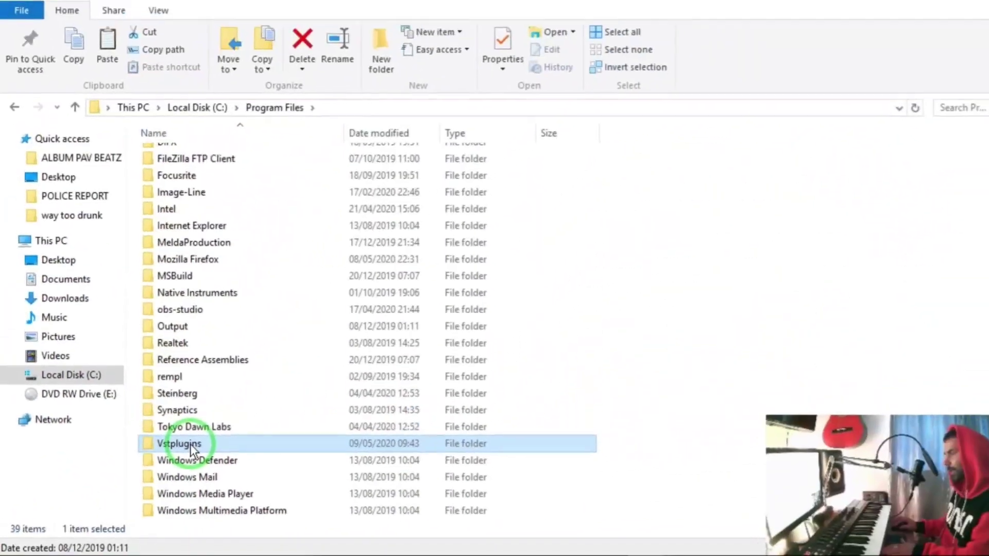
double_click(180, 444)
scroll(207, 263, "up", 2)
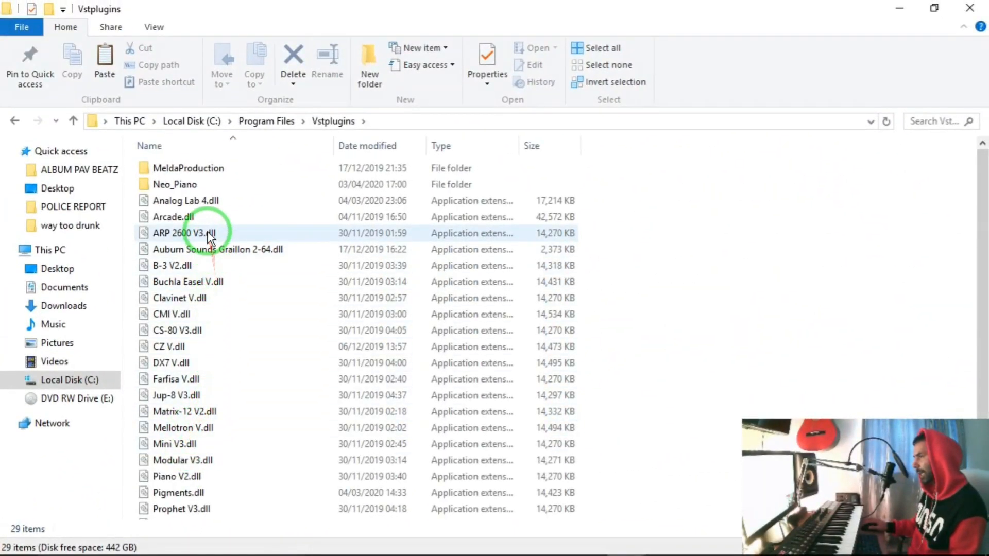
scroll(207, 263, "down", 2)
scroll(207, 309, "up", 3)
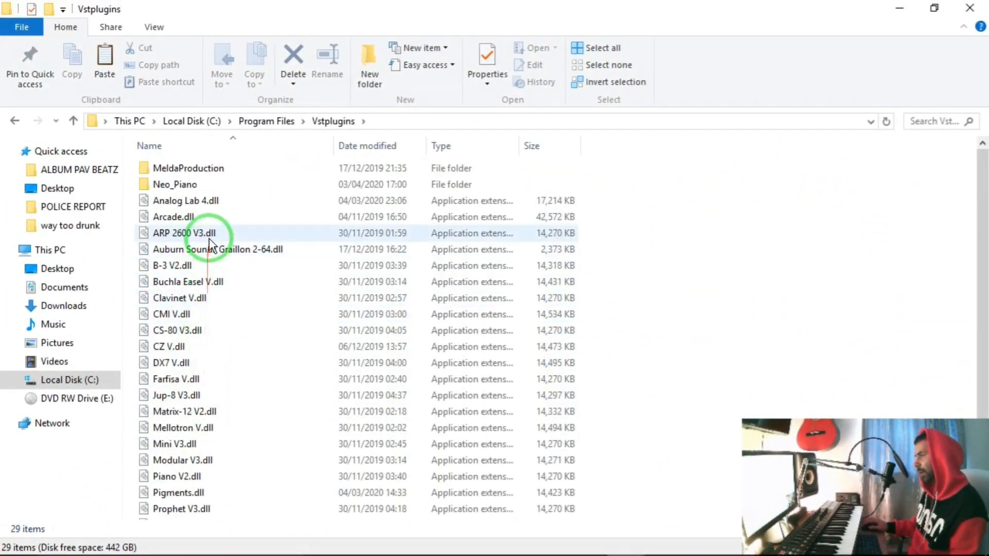
scroll(208, 309, "down", 3)
scroll(205, 464, "up", 3)
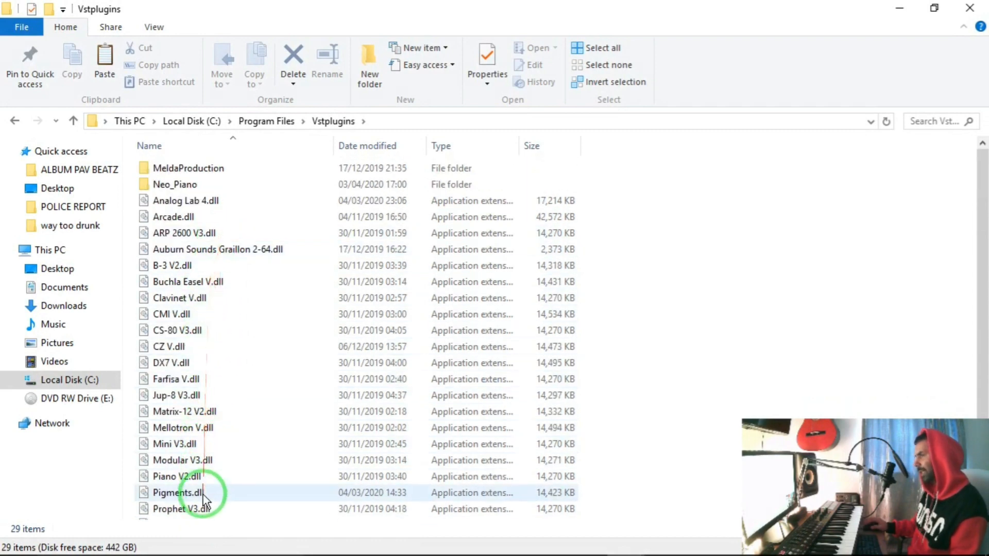
scroll(220, 348, "down", 3)
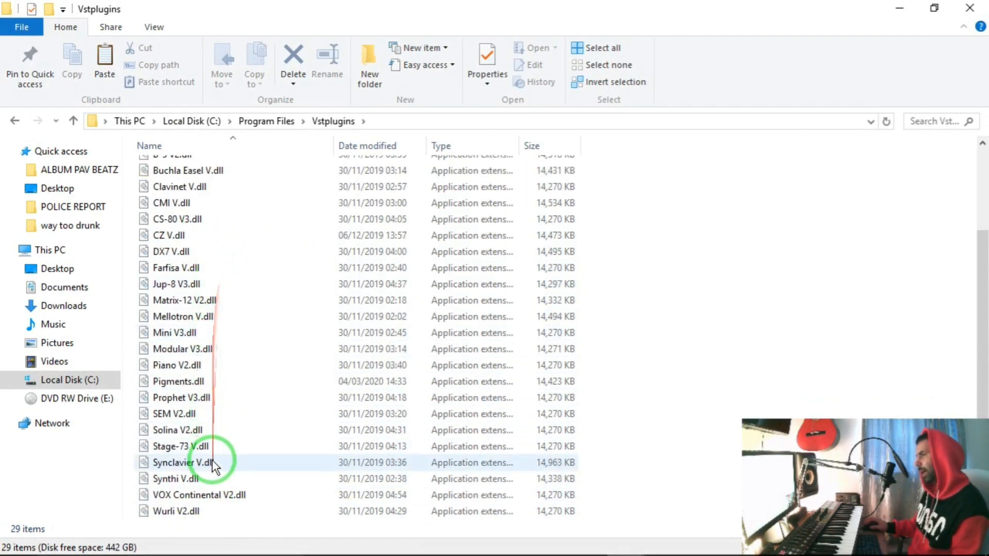
scroll(212, 387, "up", 3)
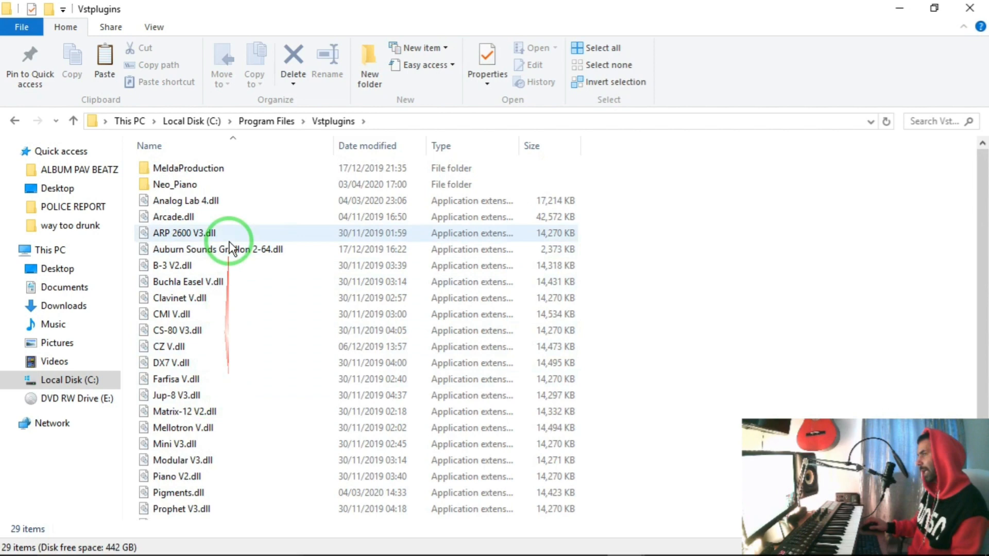
scroll(219, 337, "down", 3)
- Place the WinRAR archive beside Vstplugins and drag VK-1 Viking Synthesizer.dll in with admin permission
key("alt+Tab")
key("Tab")
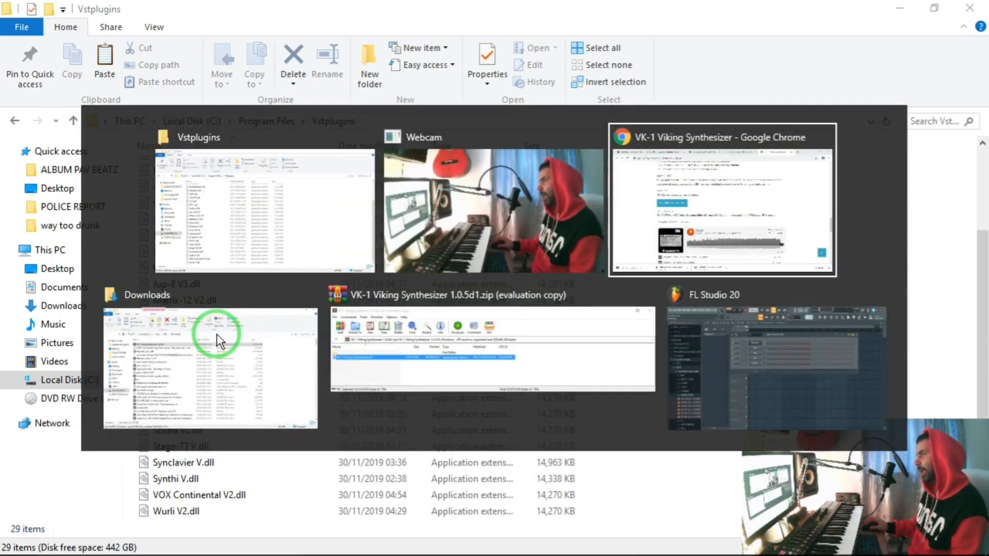
key("Tab")
left_click_drag(575, 43, 742, 39)
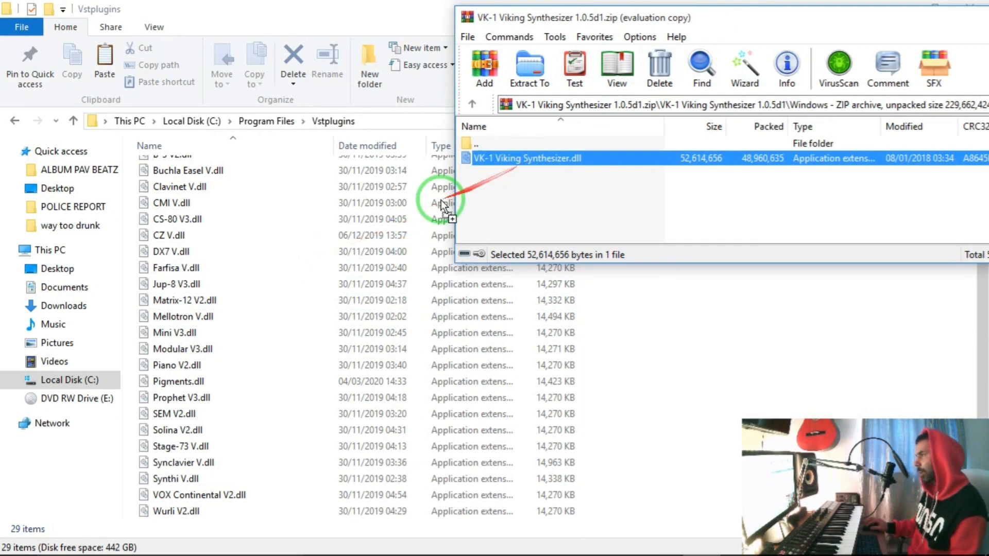
left_click_drag(525, 157, 277, 266)
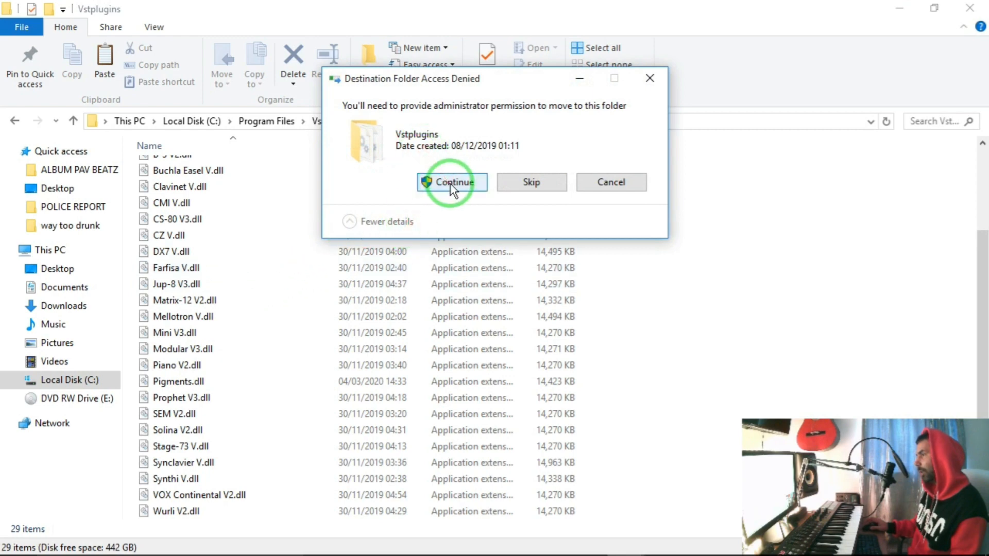
left_click(454, 182)
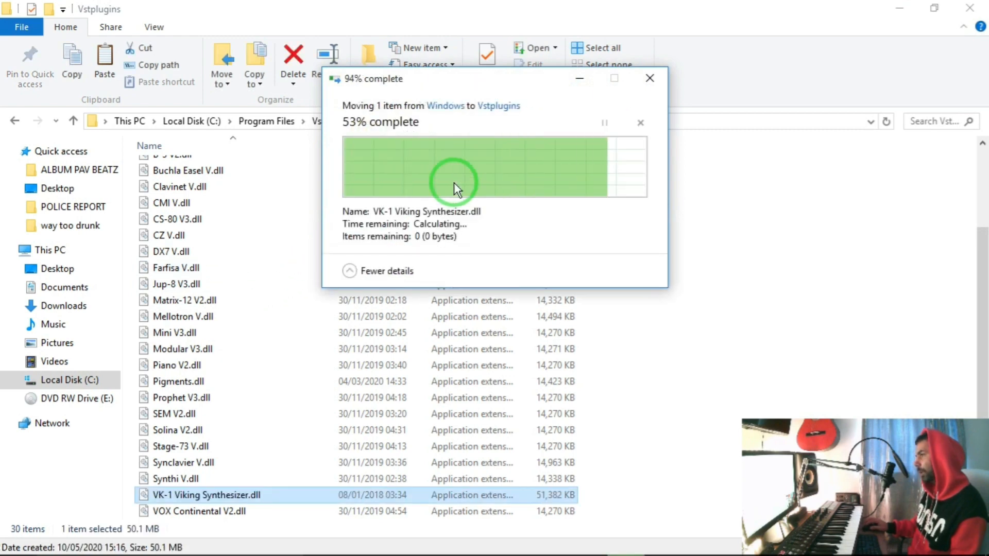
- Remove the just-added VK-1 dll from Vstplugins and return to the archive window
left_click(207, 495)
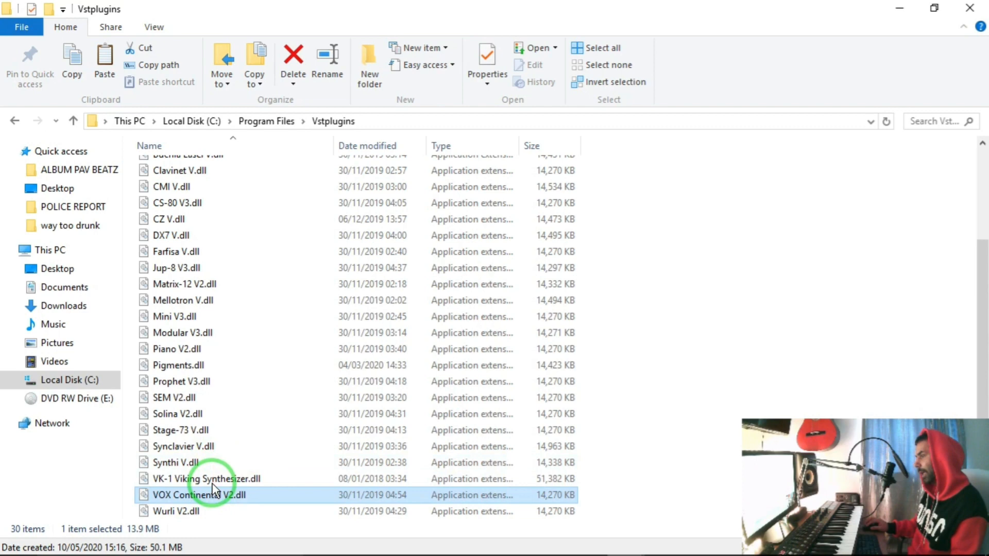
left_click(216, 491)
key("Delete")
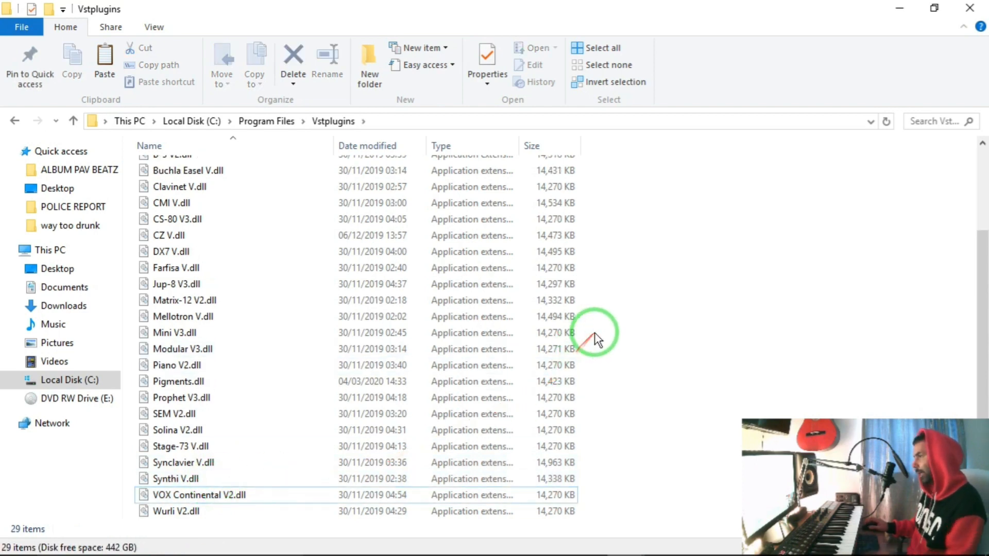
key("alt+Tab")
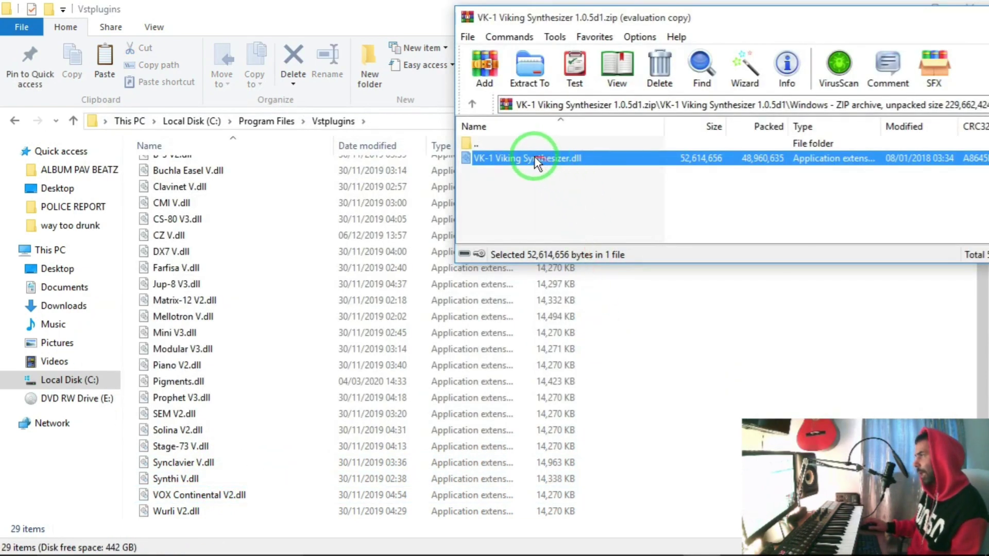
- Copy VK-1 Viking Synthesizer.dll from the archive and paste it into Vstplugins with admin permission
right_click(538, 162)
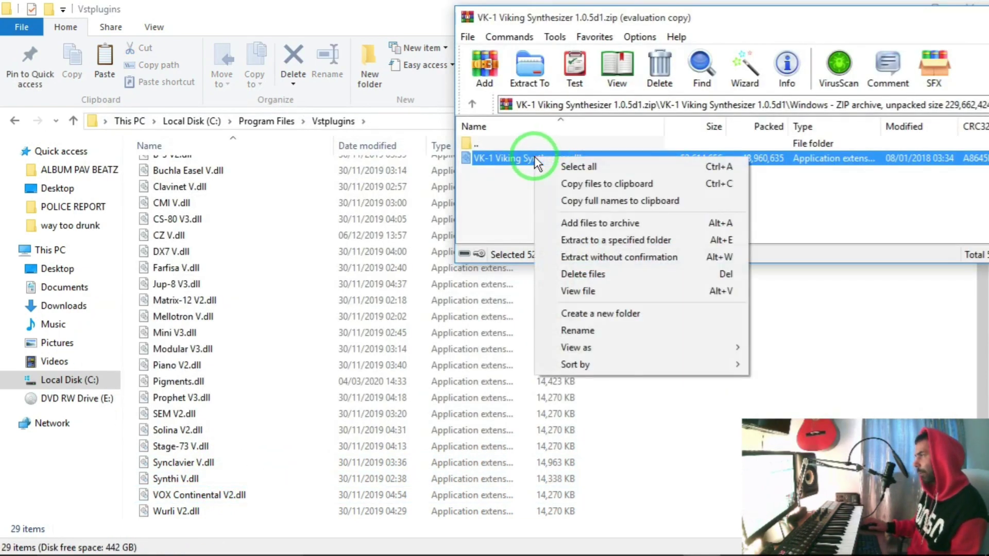
left_click(631, 186)
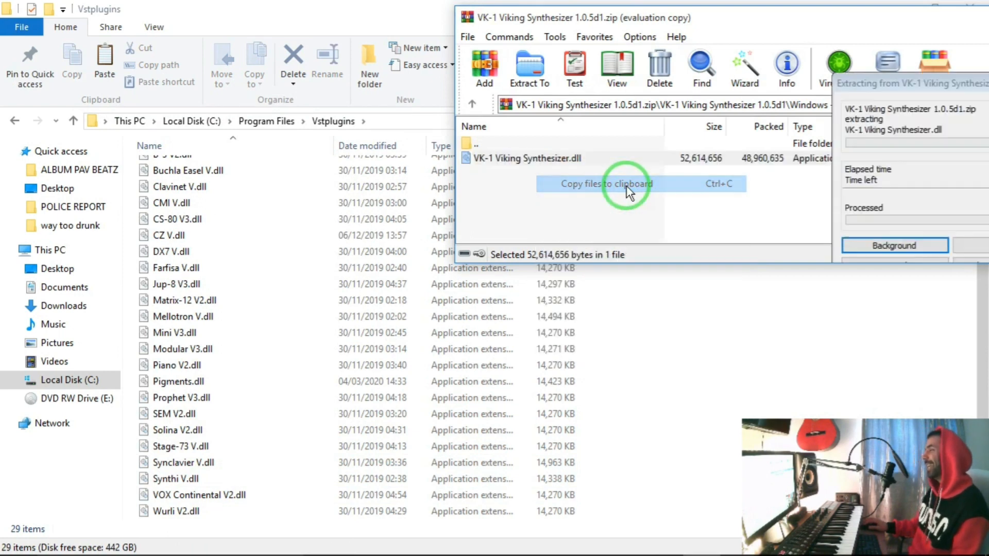
left_click(669, 297)
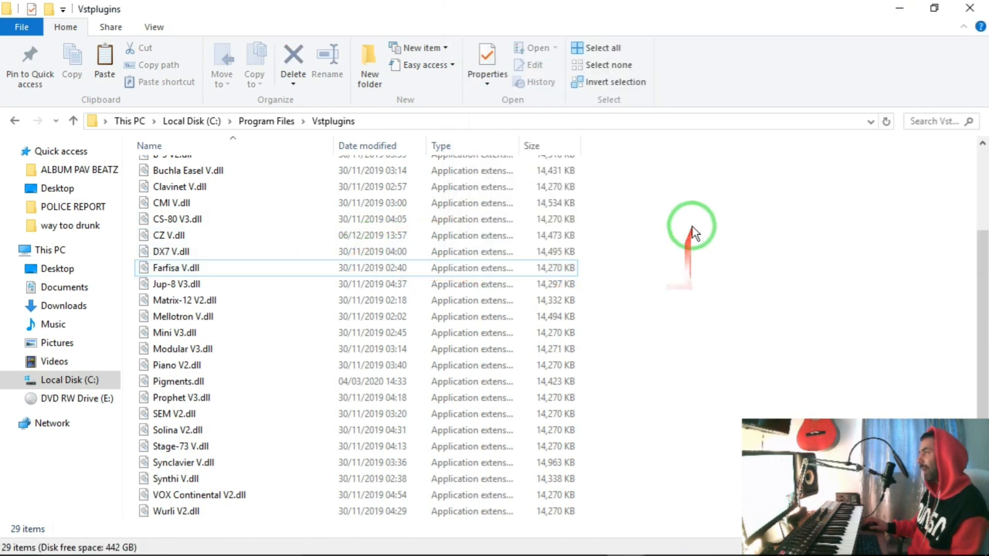
right_click(692, 226)
left_click(732, 357)
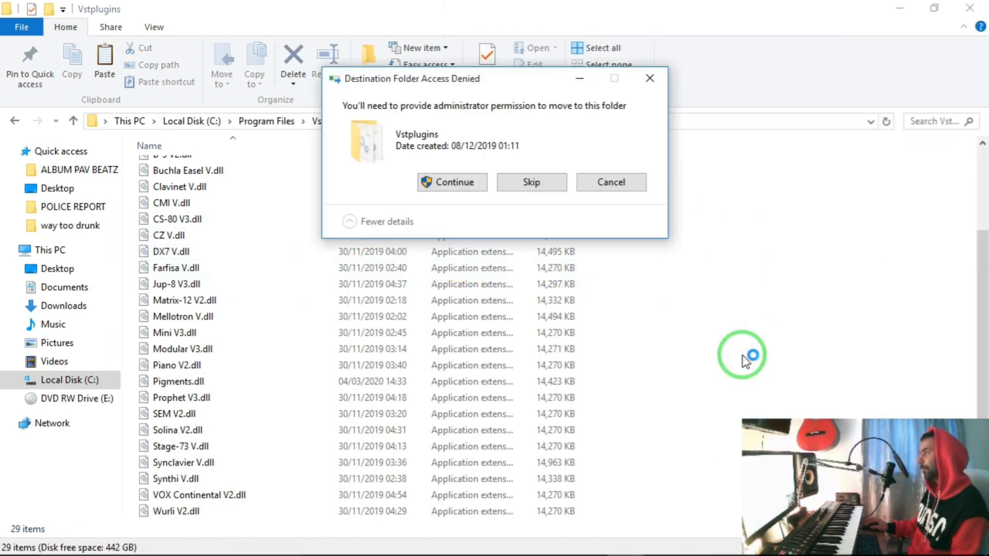
left_click(451, 181)
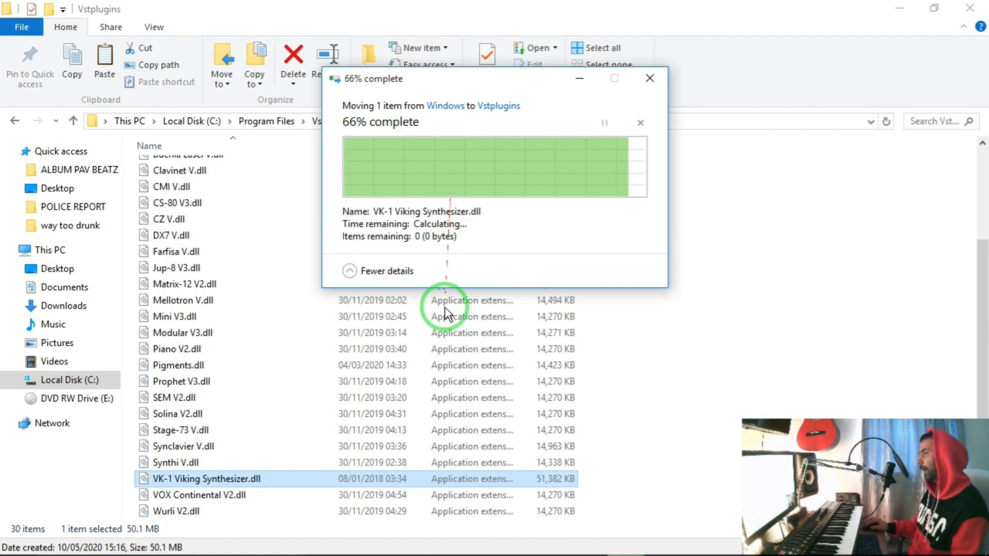
- Select the pasted VK-1 dll and switch over to FL Studio
left_click(195, 480)
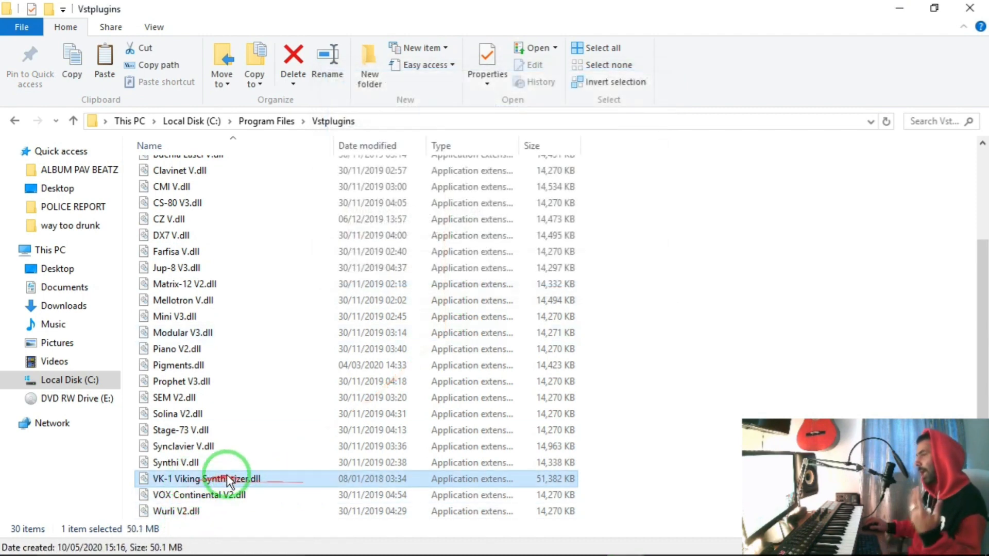
key("alt+Tab")
key("alt+Tab")
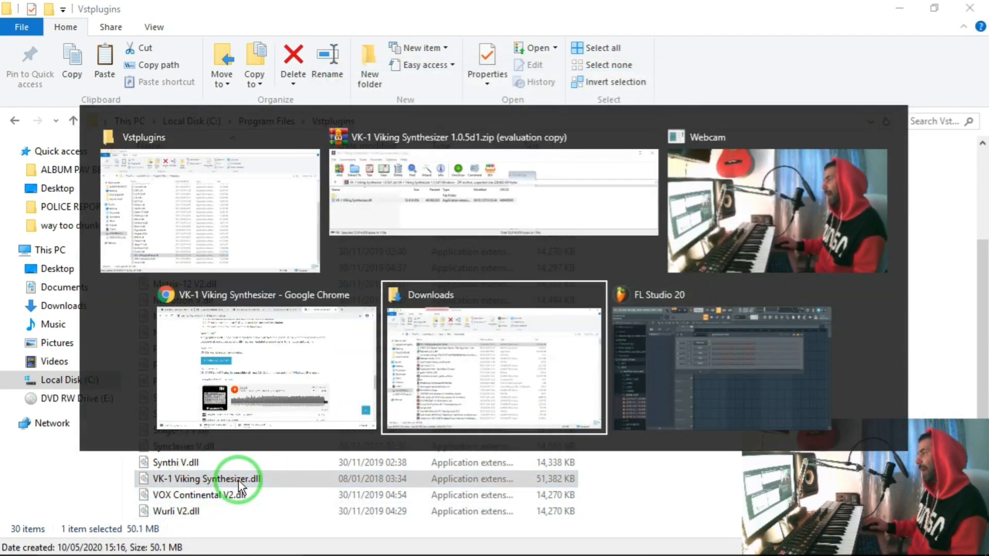
key("alt+Tab")
key("alt+Tab")
key("alt+Tab")
key("F6")
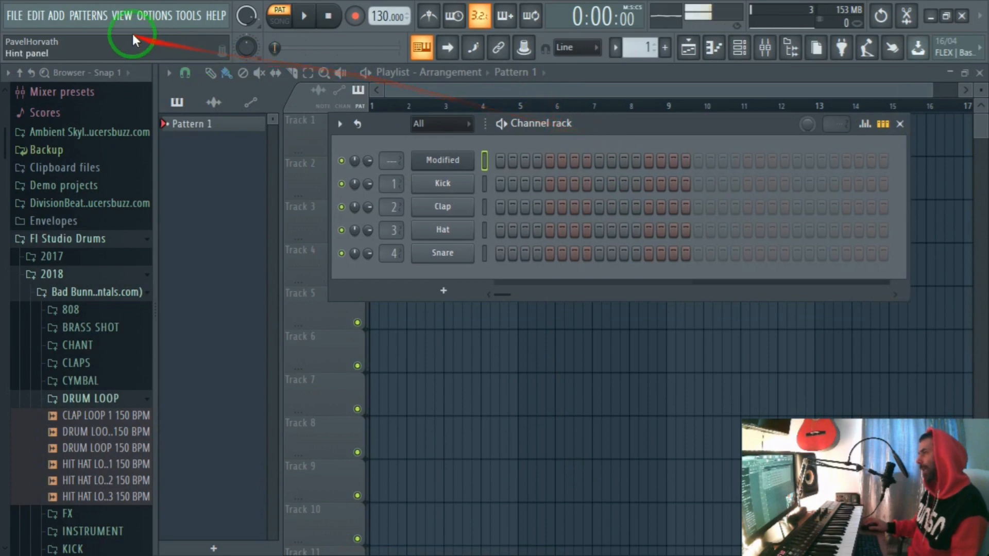
right_click(442, 160)
mouse_move(500, 265)
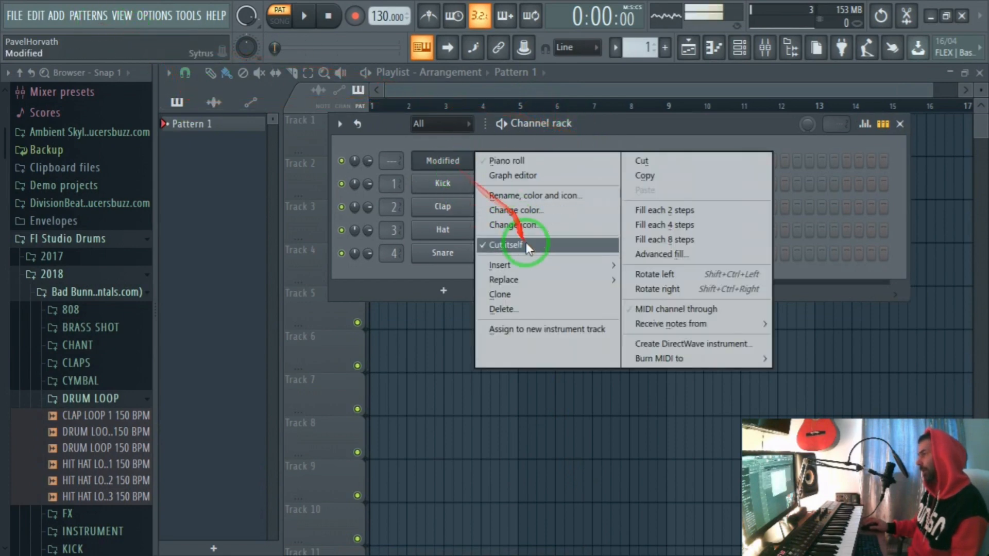
left_click(684, 37)
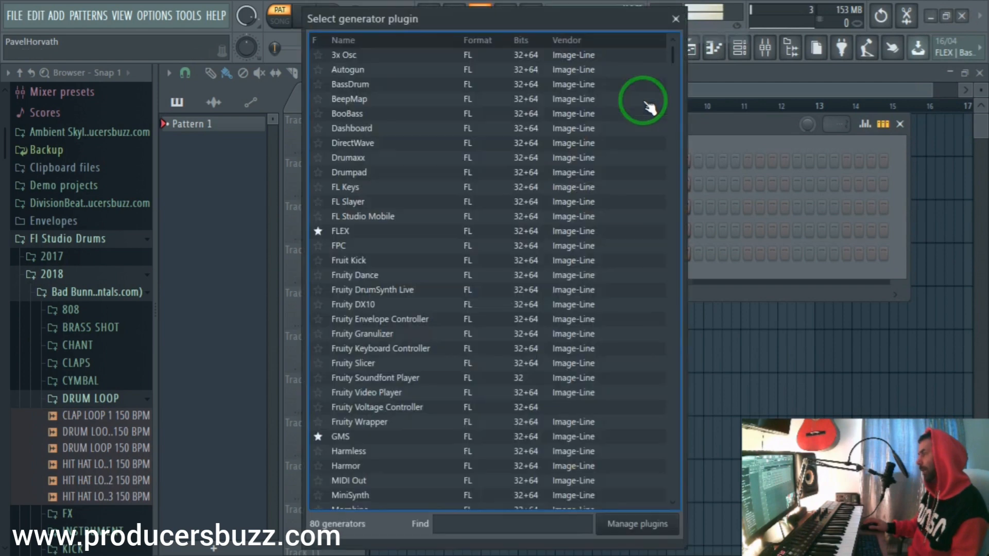
scroll(633, 131, "down", 10)
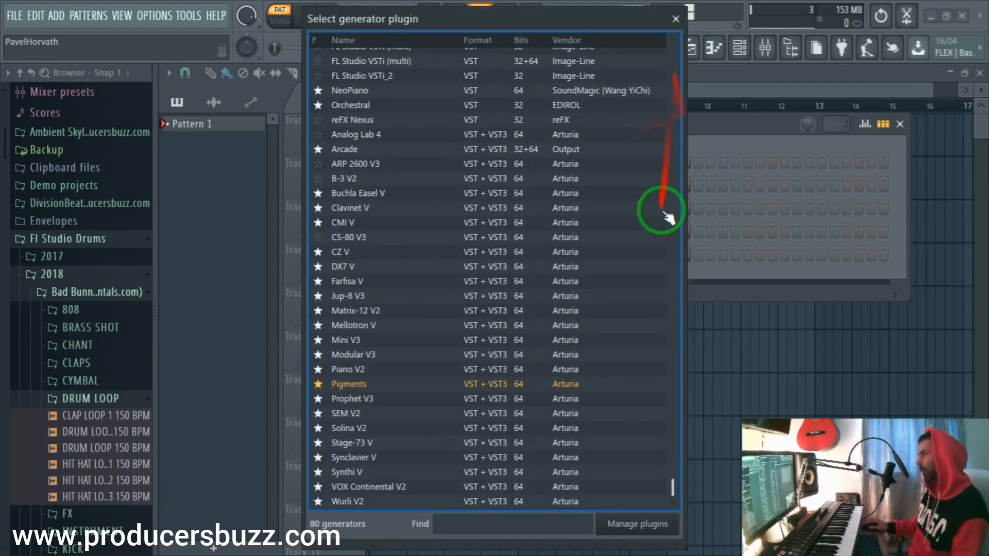
scroll(665, 262, "up", 10)
scroll(664, 263, "up", 5)
left_click(675, 18)
right_click(477, 180)
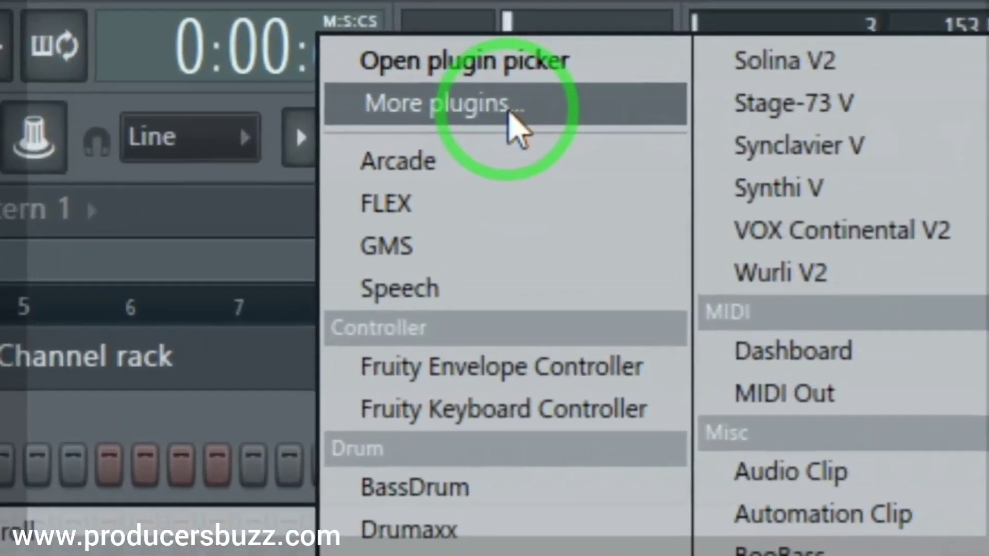
left_click(687, 38)
scroll(558, 232, "down", 5)
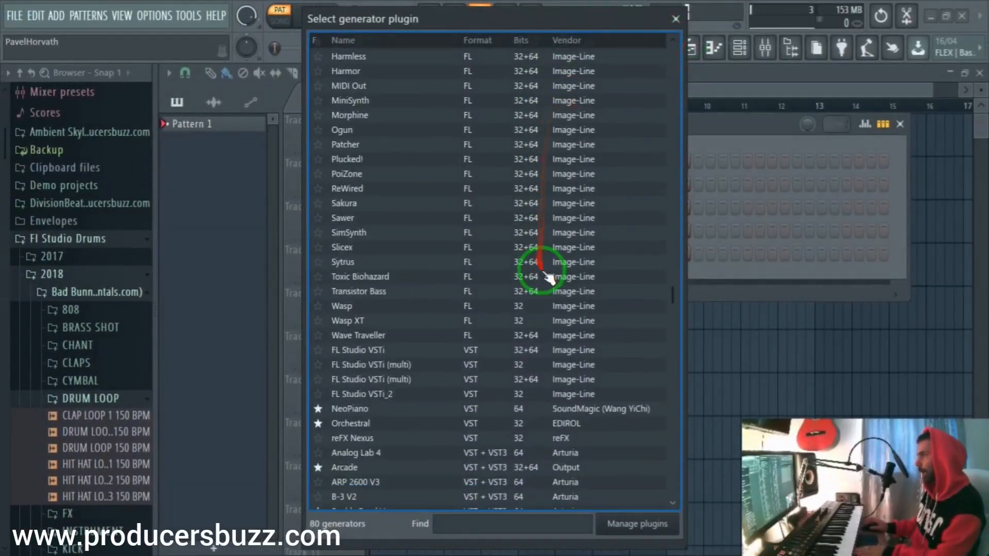
scroll(558, 270, "down", 5)
left_click(676, 18)
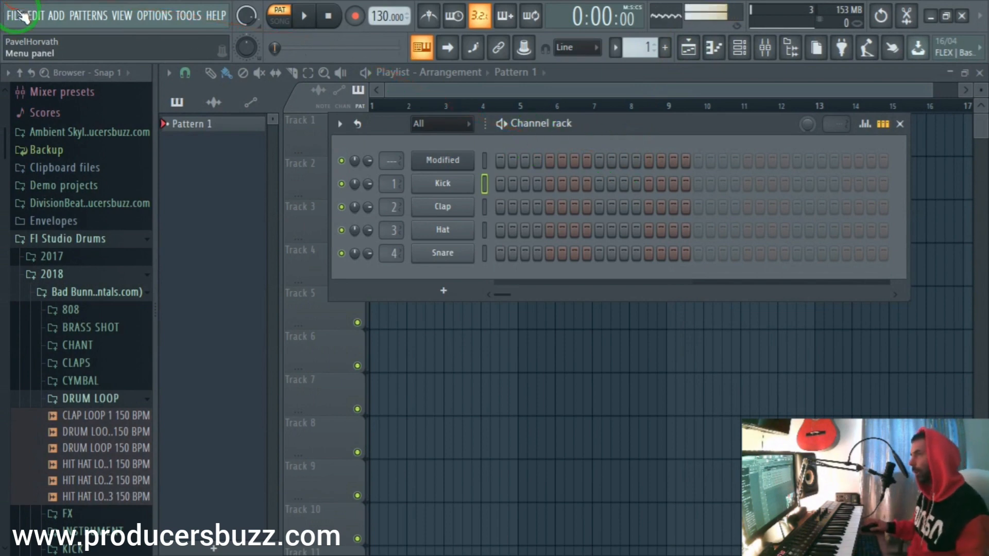
- Bring up the Plugin Manager via ADD > More plugins, listing 247 installed plugins and search paths
left_click(57, 16)
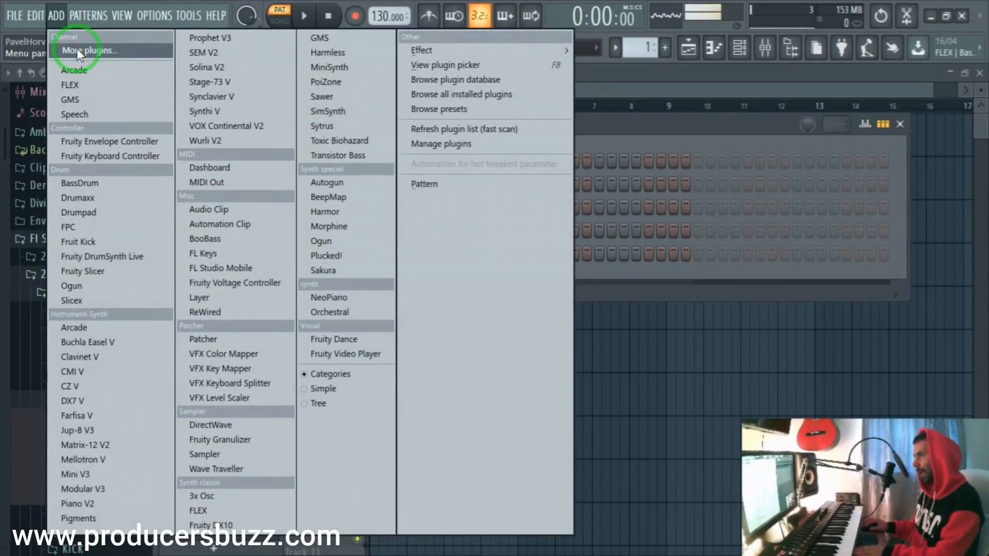
left_click(77, 48)
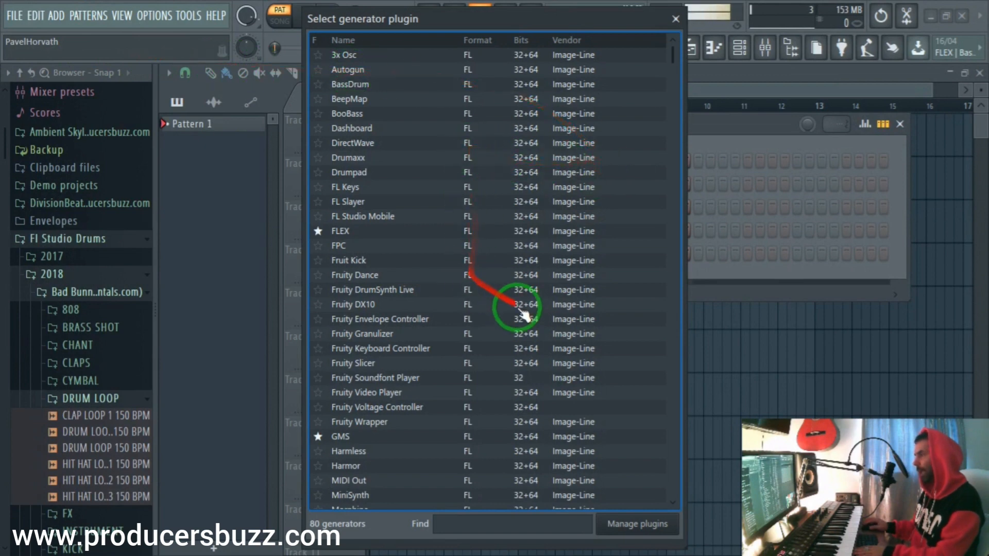
scroll(494, 302, "down", 3)
scroll(541, 339, "down", 3)
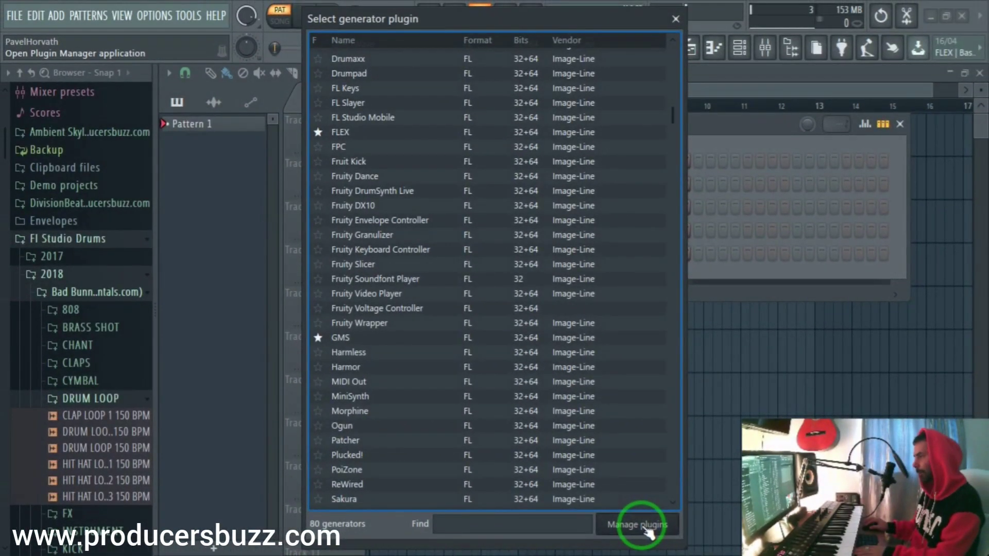
left_click(637, 525)
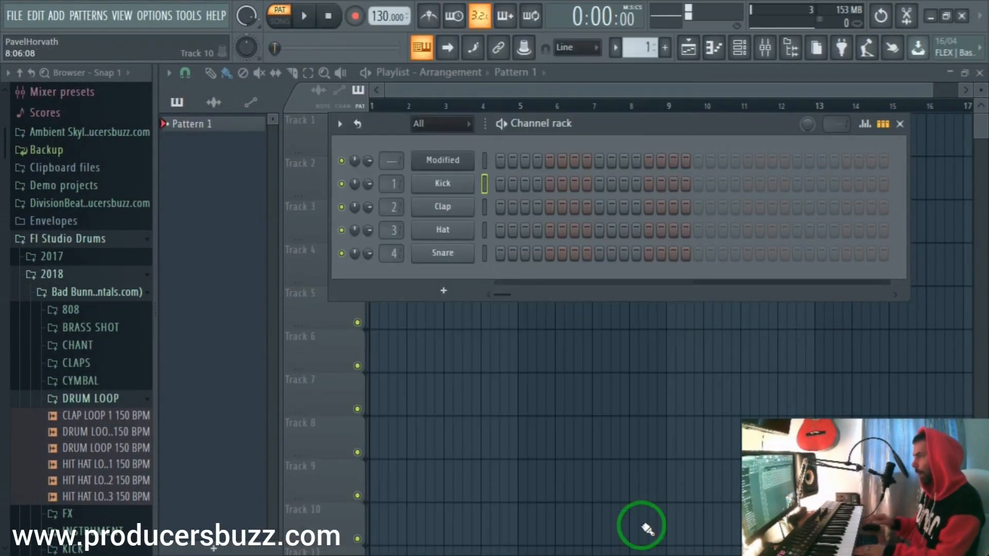
left_click_drag(452, 8, 484, 17)
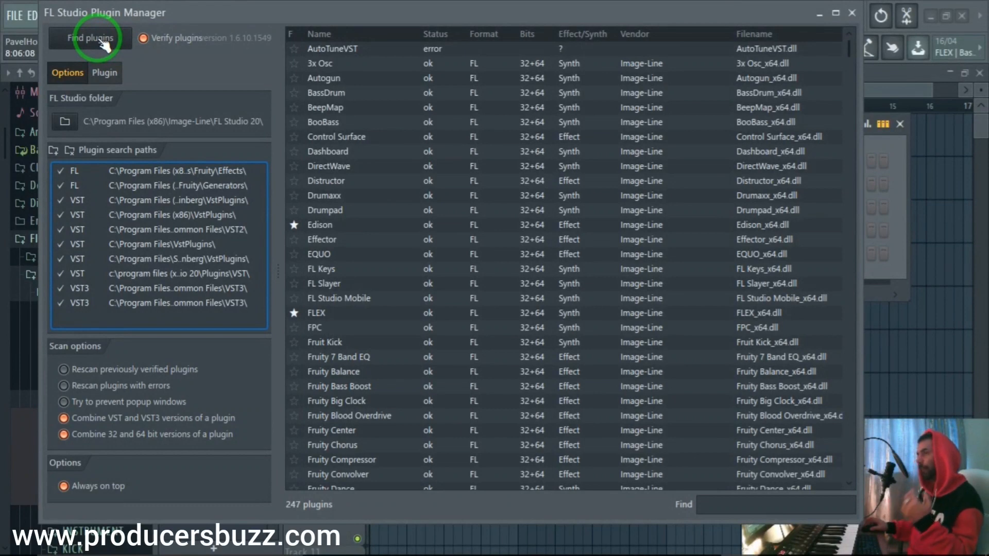
- Run Find plugins so VK-1 Viking Synthesizer is detected, raising the count to 248
left_click(99, 39)
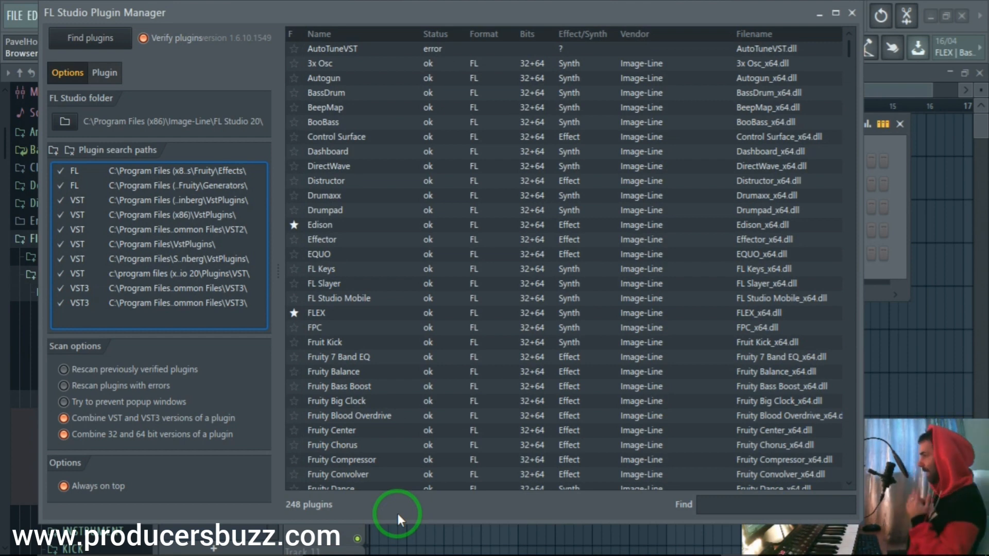
scroll(587, 340, "down", 5)
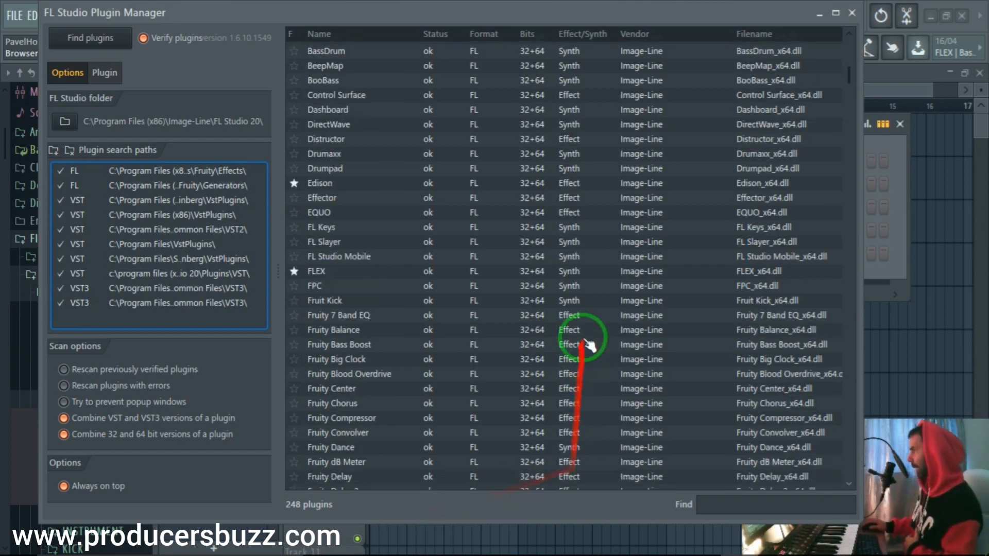
scroll(586, 313, "down", 5)
scroll(585, 312, "down", 5)
scroll(585, 312, "down", 5)
scroll(572, 324, "down", 4)
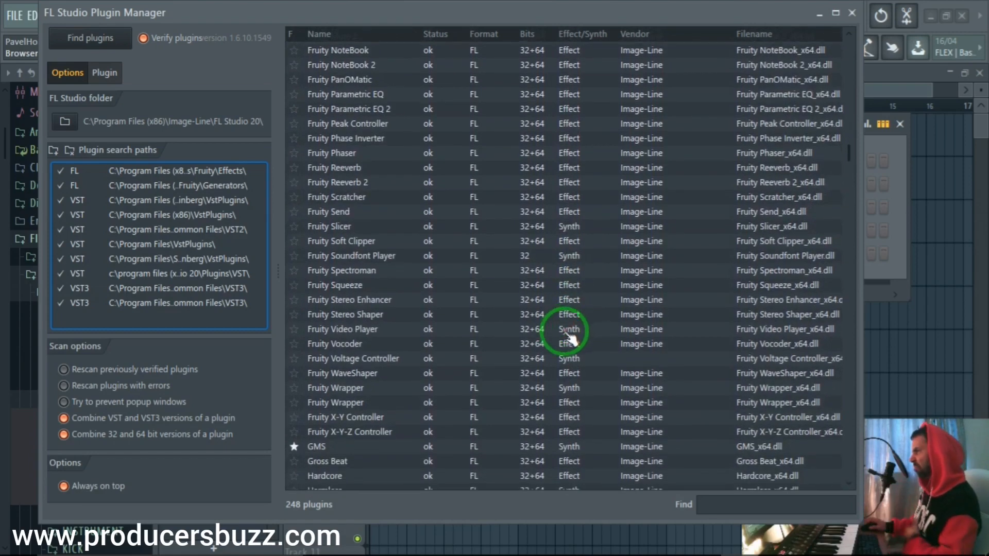
scroll(559, 340, "down", 2)
scroll(560, 340, "down", 5)
scroll(561, 340, "down", 5)
scroll(561, 339, "down", 3)
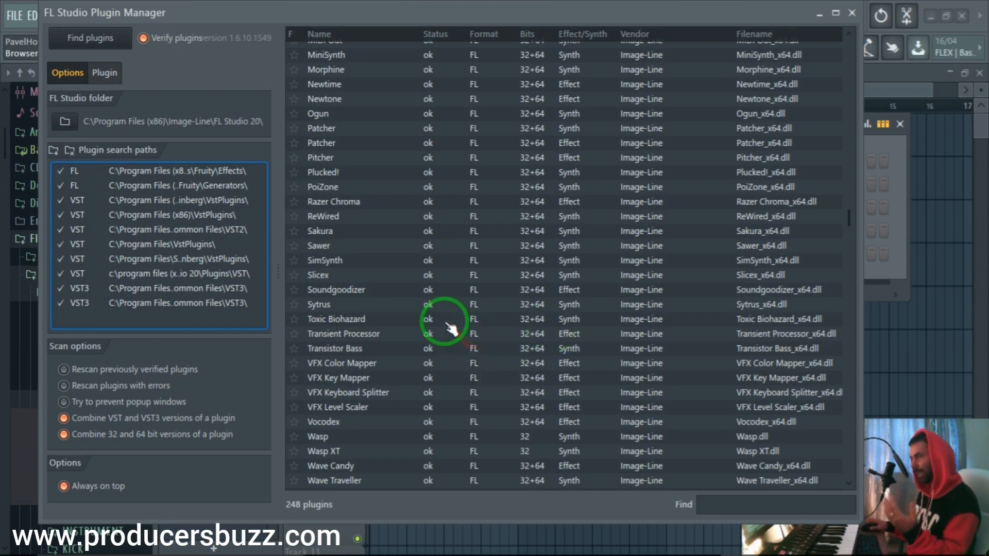
scroll(445, 318, "down", 4)
scroll(444, 319, "down", 8)
scroll(444, 319, "down", 6)
scroll(464, 325, "down", 3)
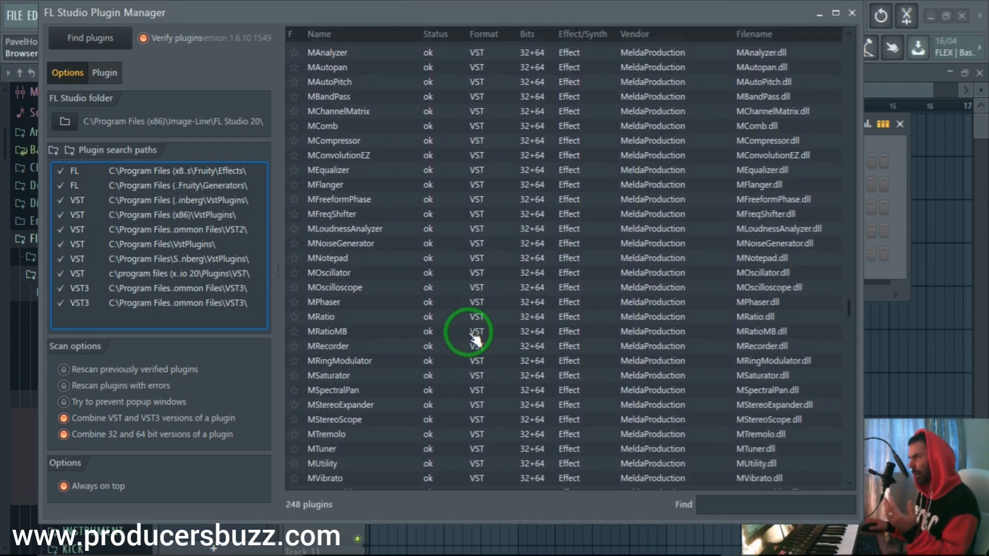
scroll(474, 335, "down", 3)
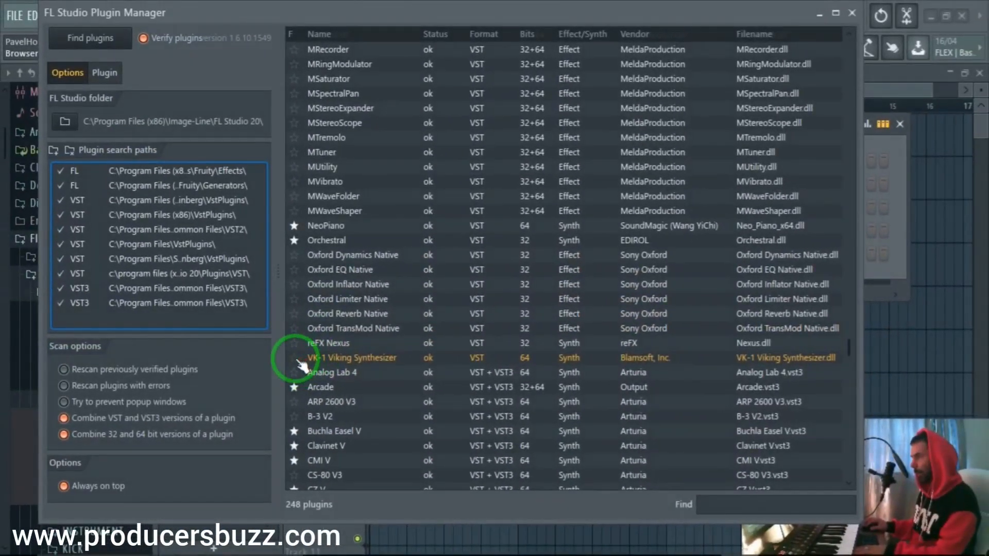
- Star the VK-1 Viking Synthesizer entry as a favourite in the F column
left_click(300, 360)
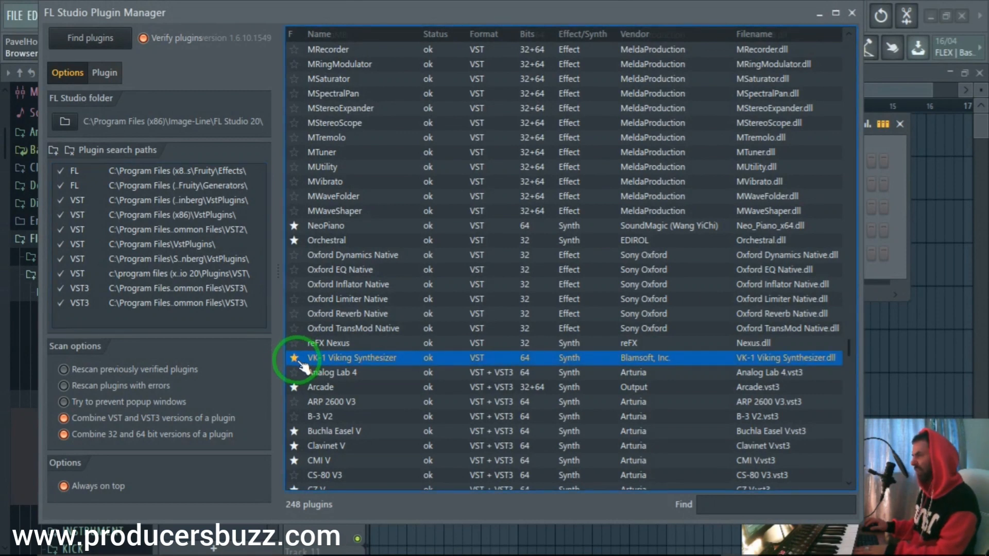
left_click(295, 359)
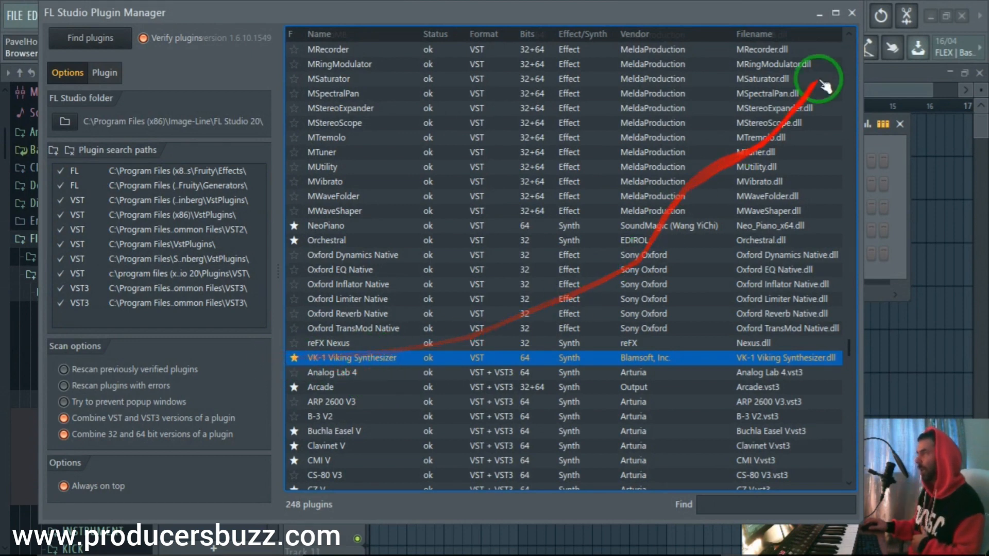
- From the Kick channel's Insert menu, pick VK-1 Viking Synthesizer among the 81 generators
left_click(852, 14)
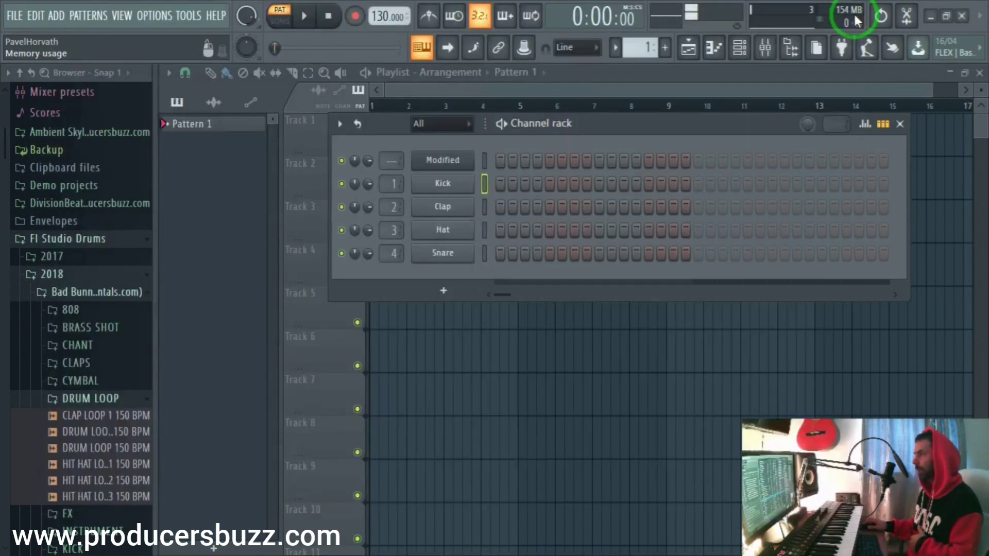
right_click(442, 185)
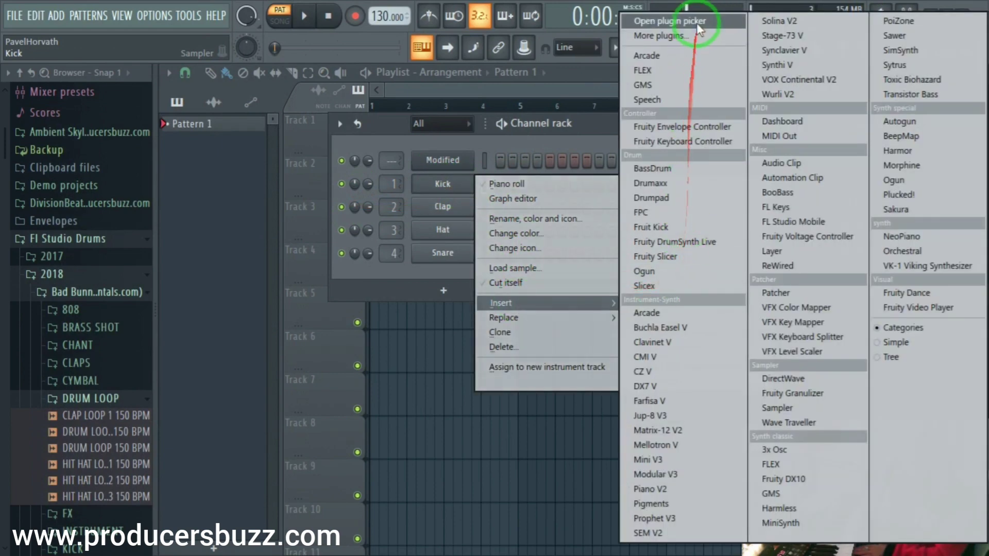
mouse_move(500, 303)
left_click(681, 19)
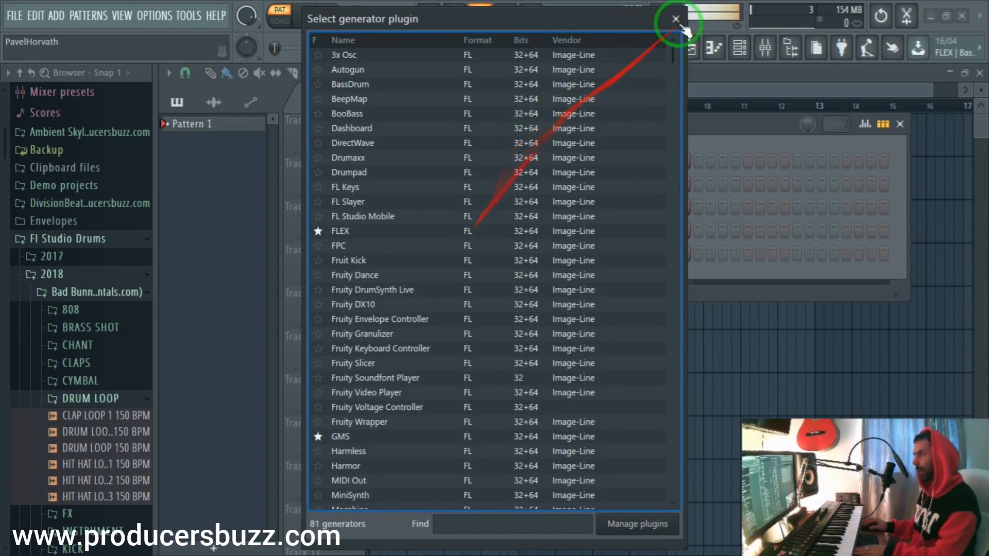
left_click(675, 19)
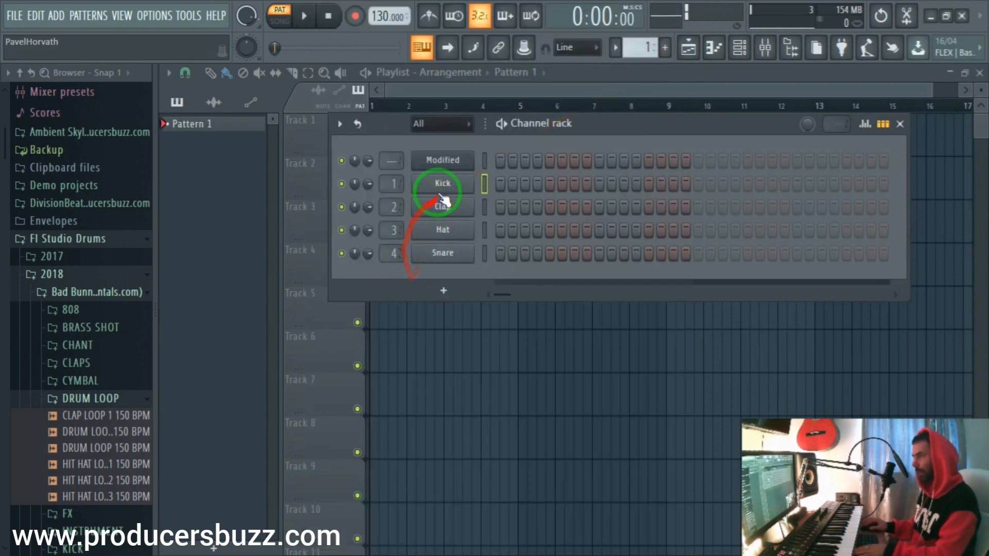
right_click(442, 185)
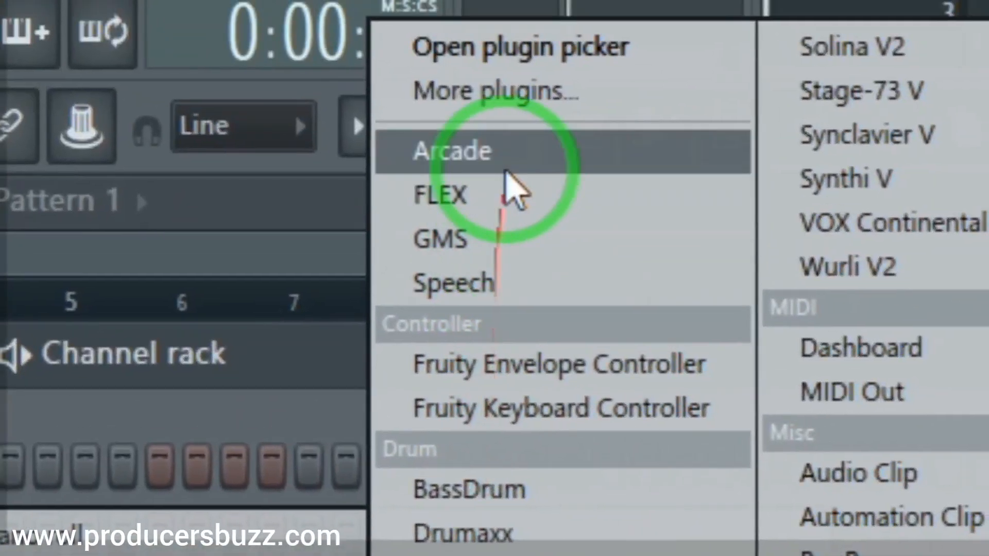
left_click(495, 90)
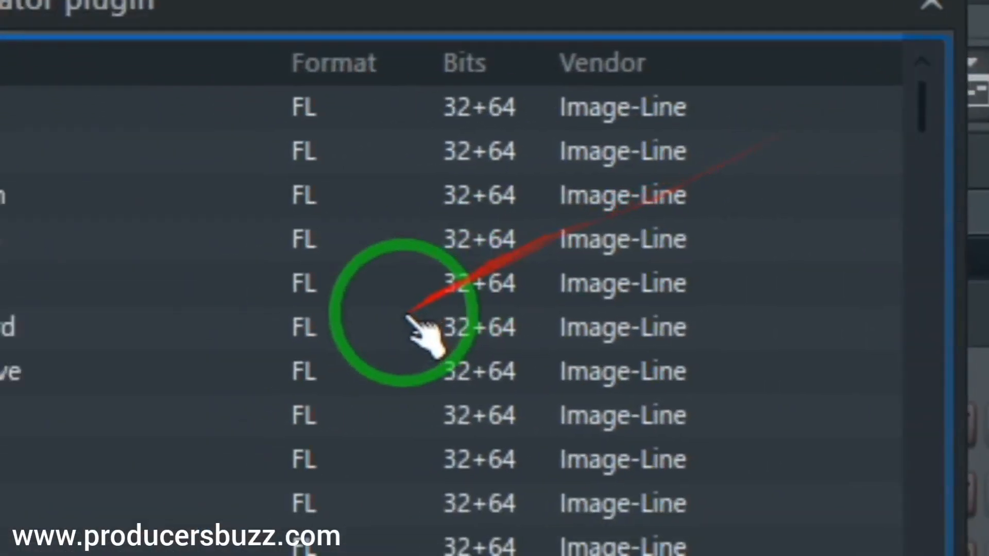
scroll(492, 229, "down", 5)
scroll(491, 228, "down", 5)
scroll(491, 229, "down", 3)
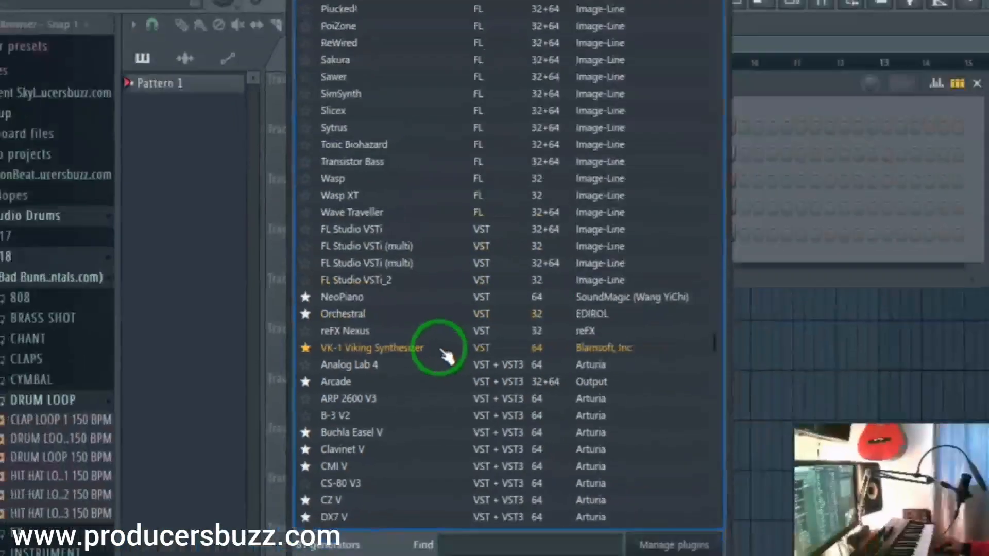
left_click(408, 355)
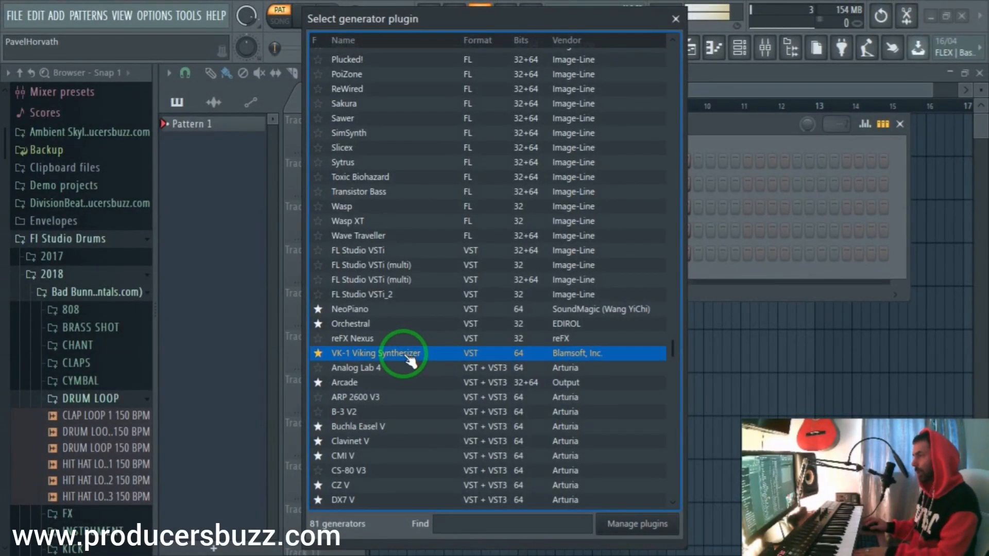
- Load VK-1 into the channel rack, audition presets up to Synthwave - SY Savvy EX, and close it
double_click(416, 358)
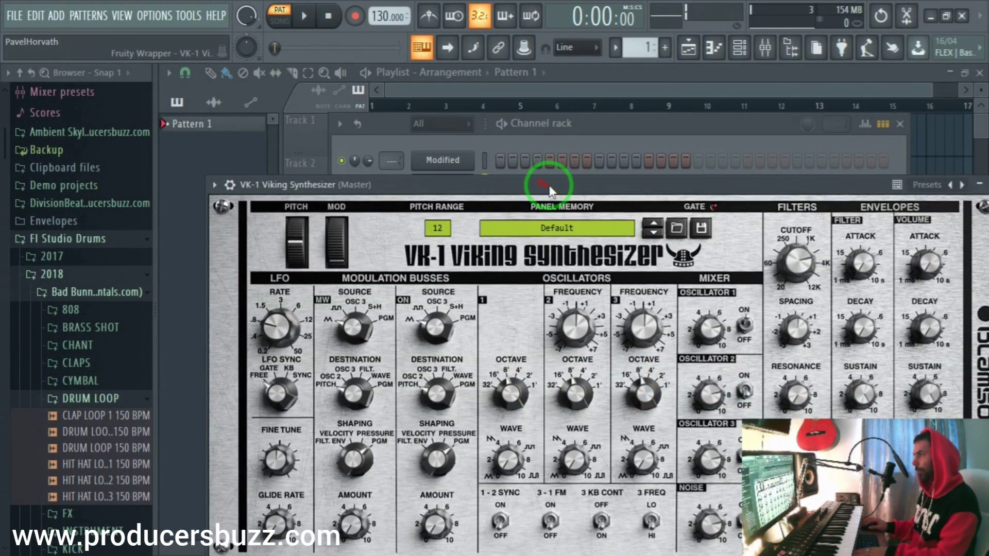
mouse_move(537, 185)
left_mouse_down()
mouse_move(468, 66)
mouse_move(461, 75)
left_mouse_up()
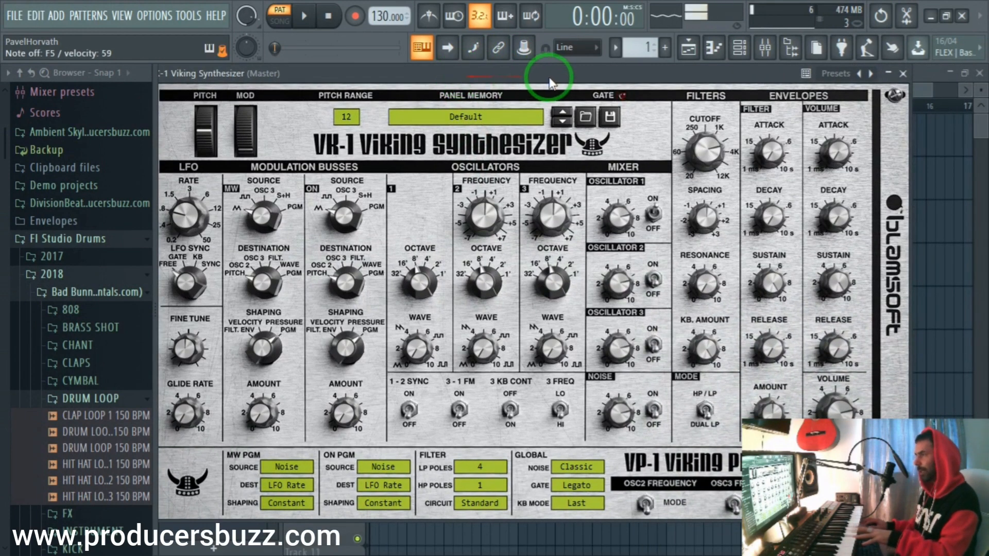
left_click(562, 117)
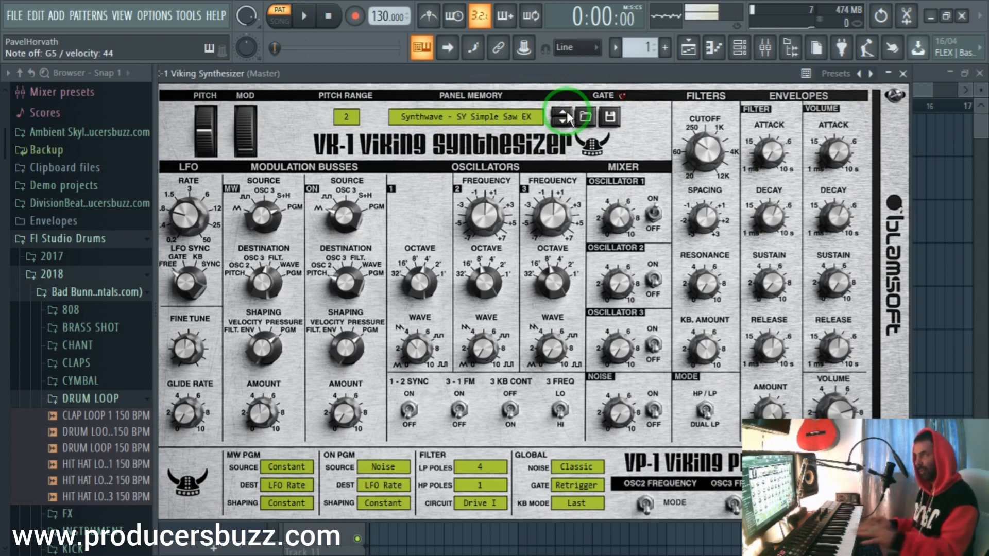
left_click(566, 118)
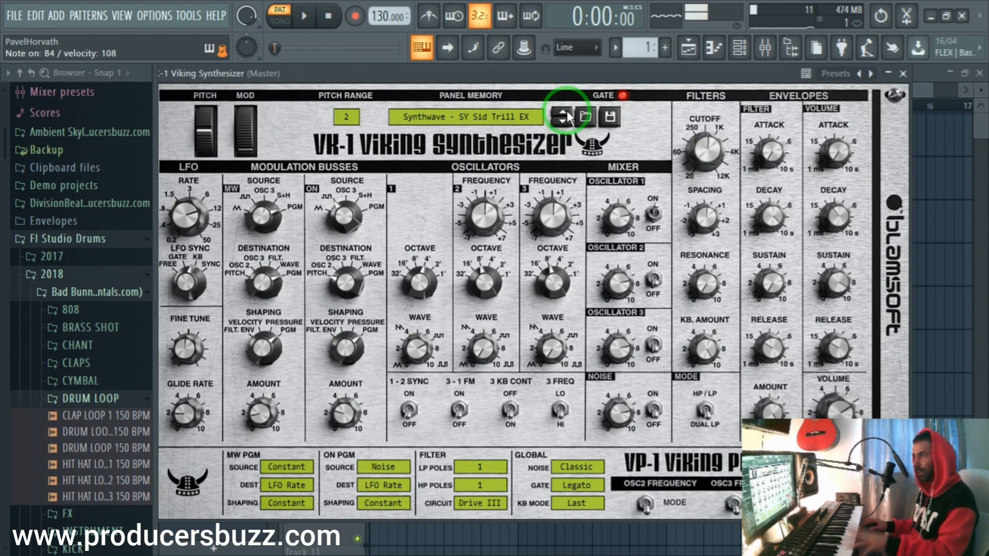
left_click(567, 117)
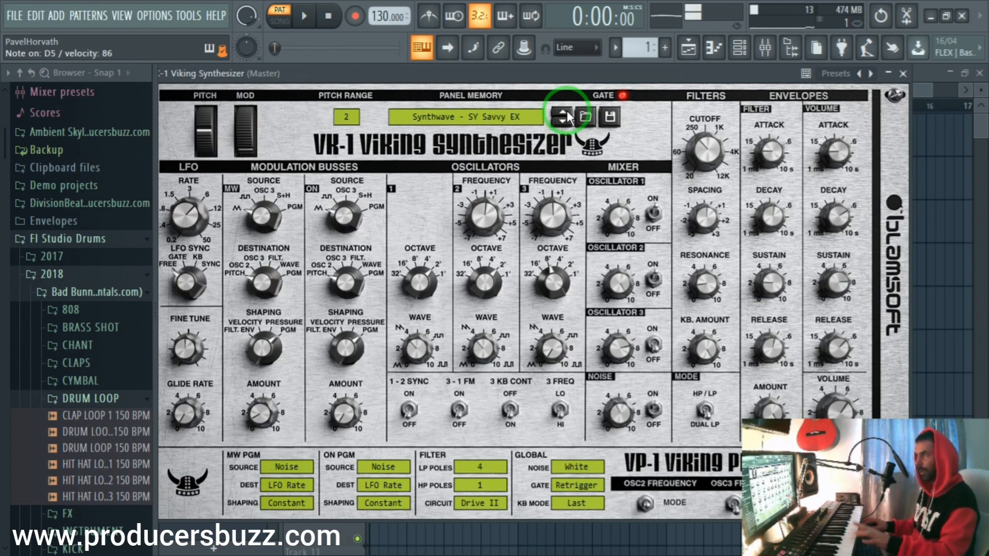
left_click(902, 73)
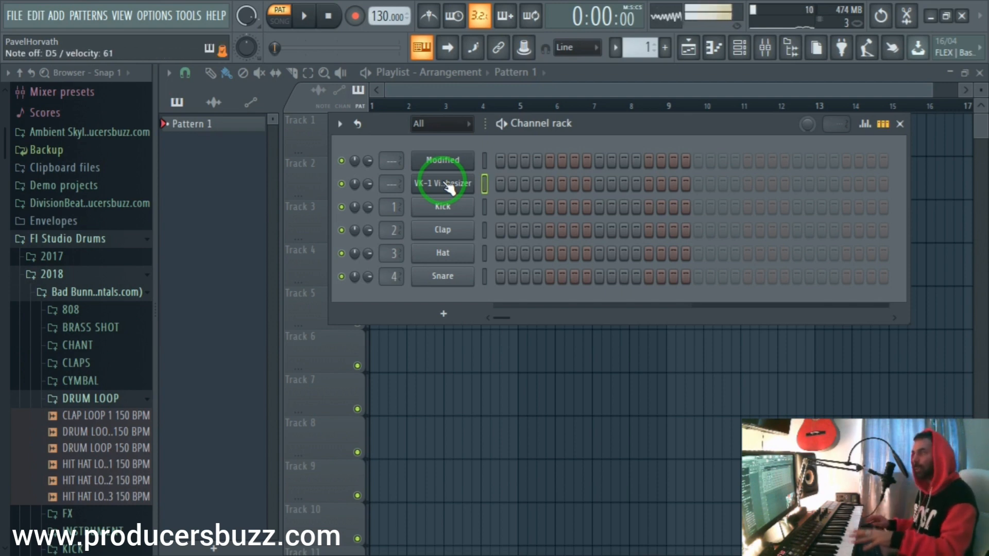
- Route the VK-1 channel to mixer insert 11 and bring the mixer to the front
left_click(393, 184)
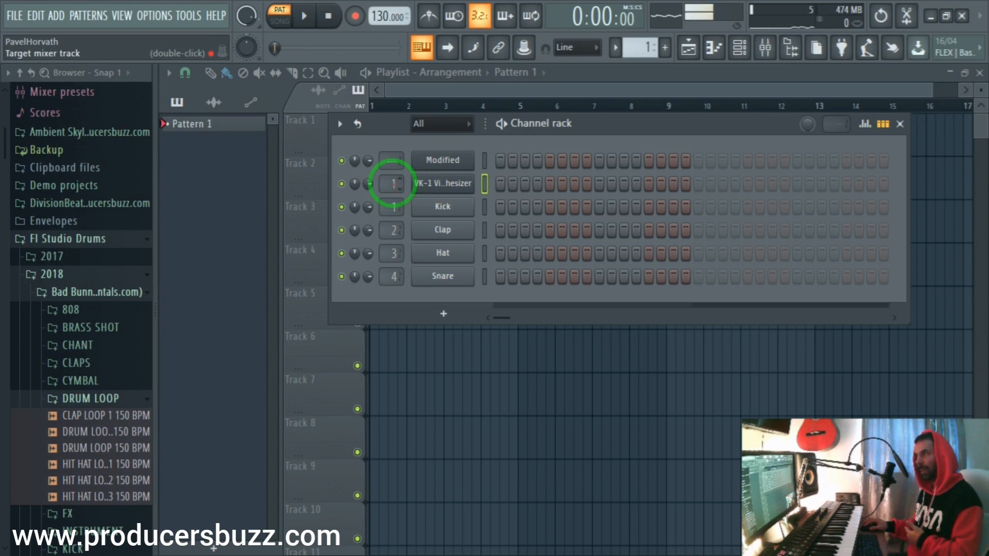
left_click_drag(393, 184, 392, 124)
double_click(392, 183)
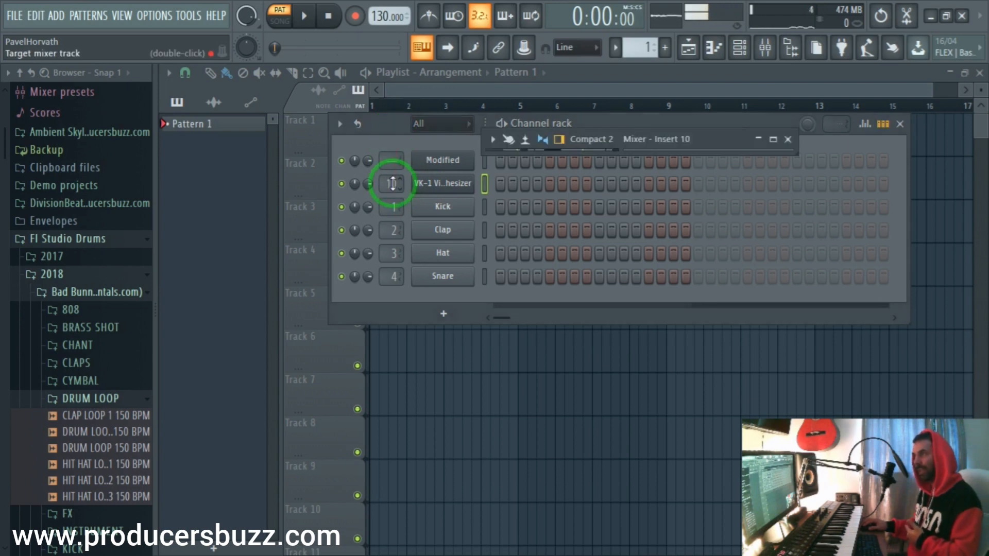
left_click(679, 139)
key("F9")
left_click_drag(391, 190, 392, 178)
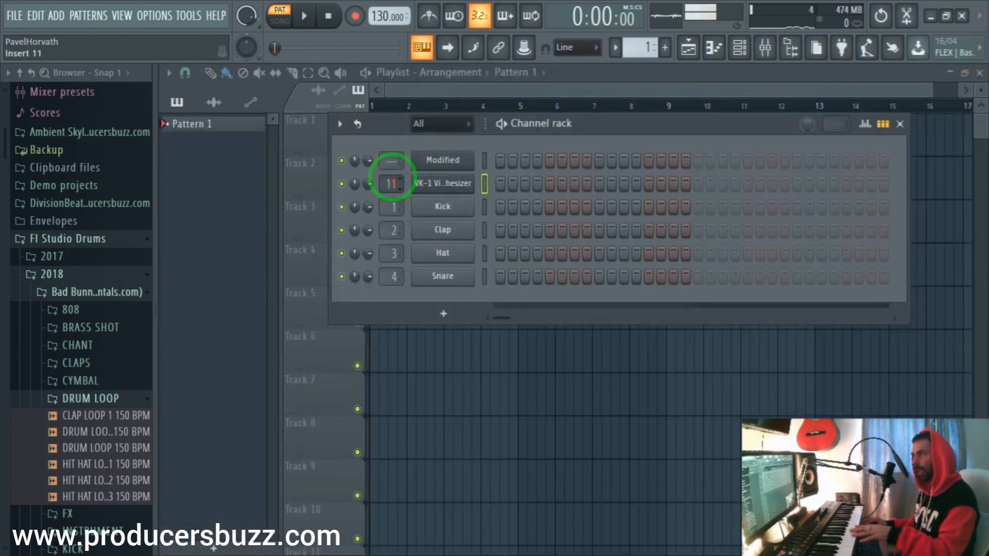
key("F9")
- Add Fruity Reeverb 2 with raised wet level in slot 1 and a smoothly boosted Parametric EQ 2 in slot 2
left_click(923, 120)
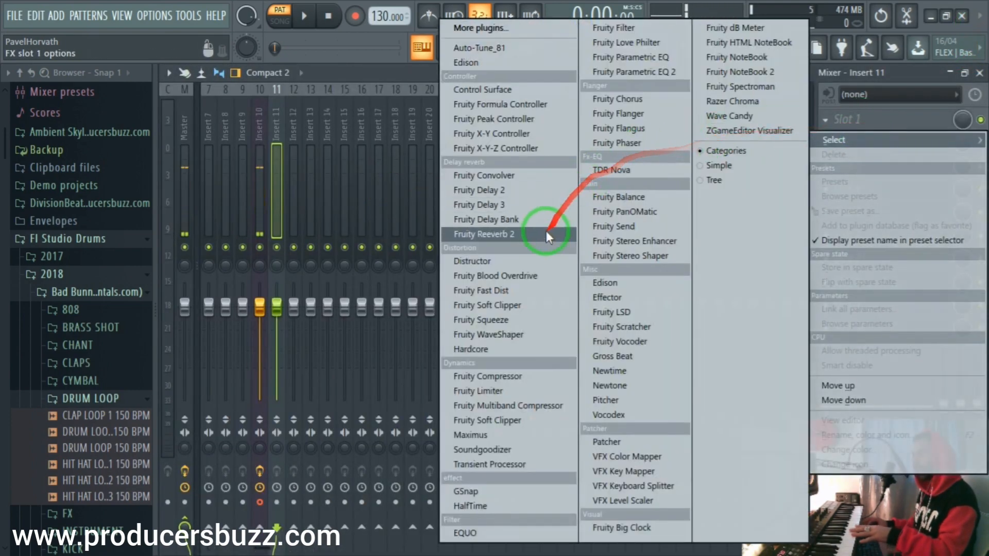
left_click(547, 232)
left_click_drag(561, 203, 561, 178)
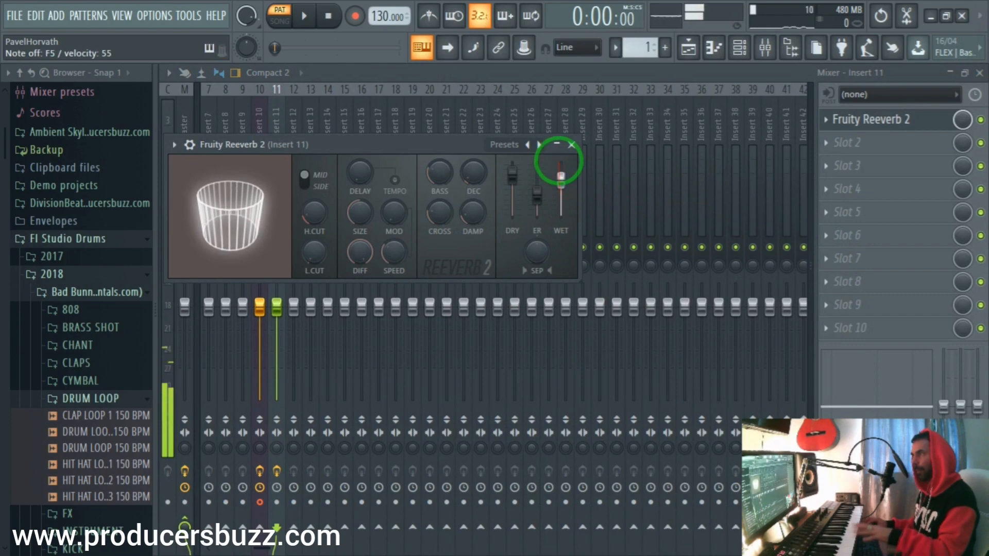
left_click(888, 143)
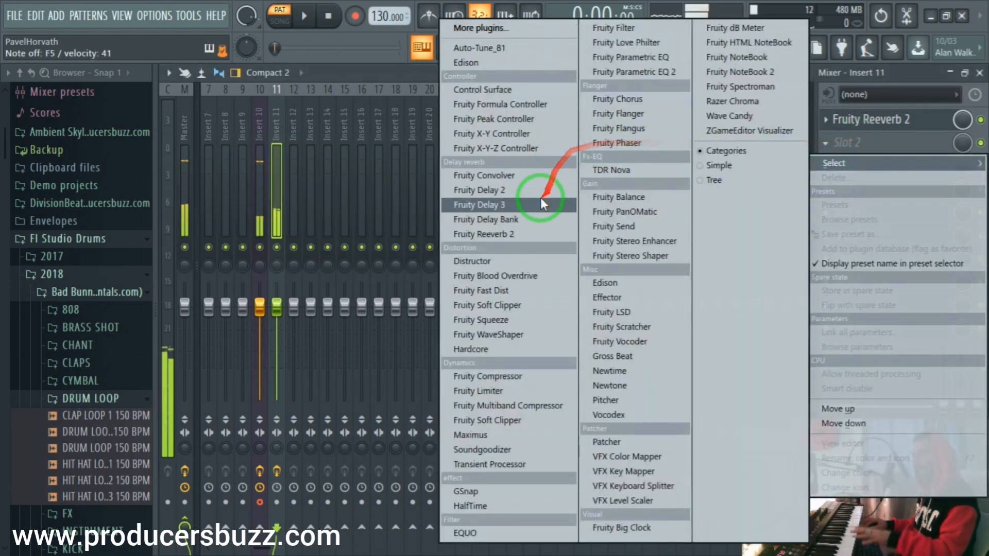
left_click(634, 71)
left_click_drag(418, 278, 363, 279)
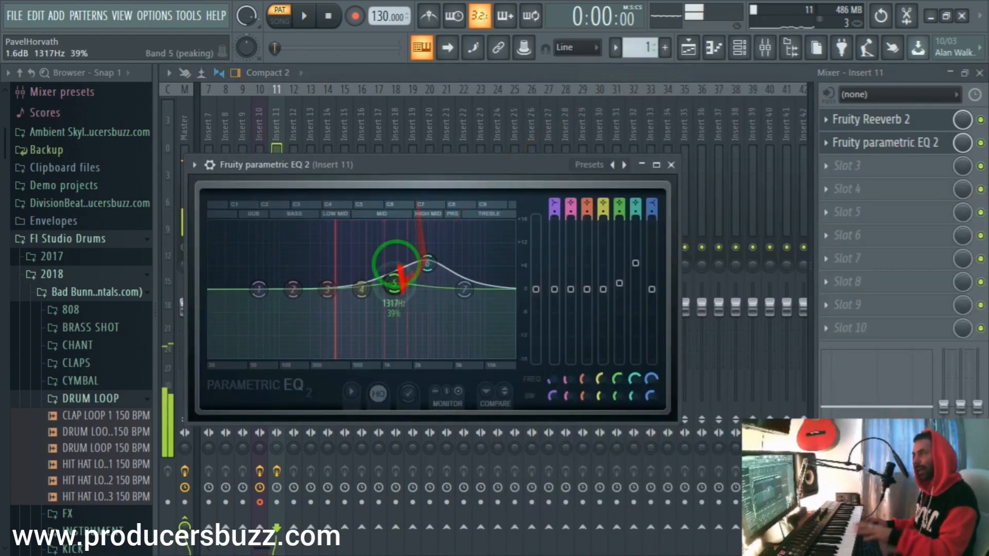
left_click_drag(427, 264, 431, 275)
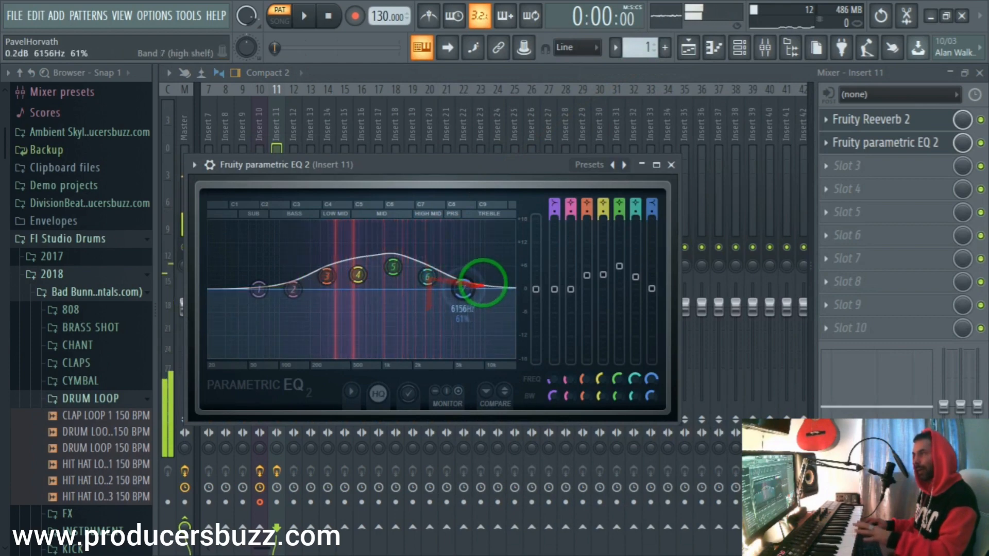
left_click(671, 165)
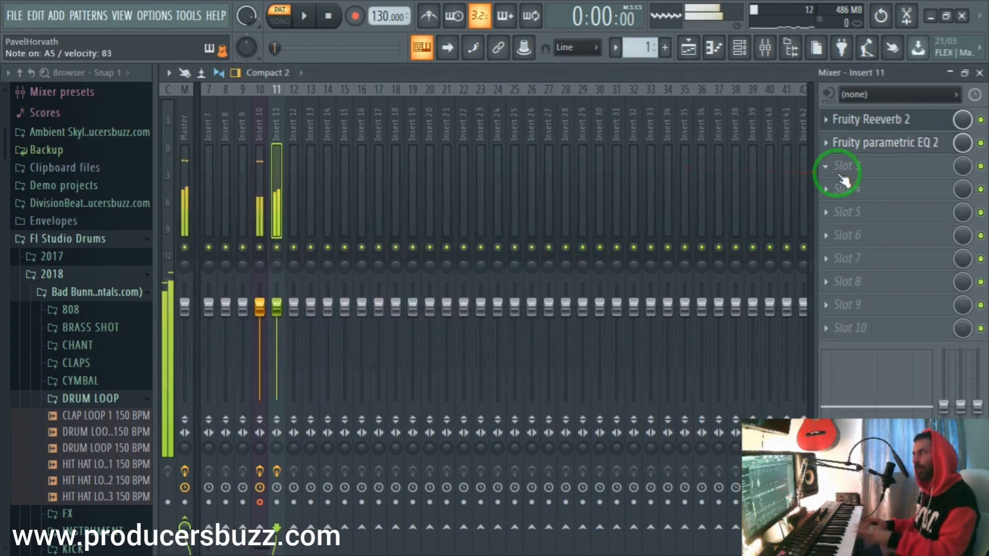
- Add Soundgoodizer in slot 3, then close the mixer and leftover effect windows
left_click(847, 166)
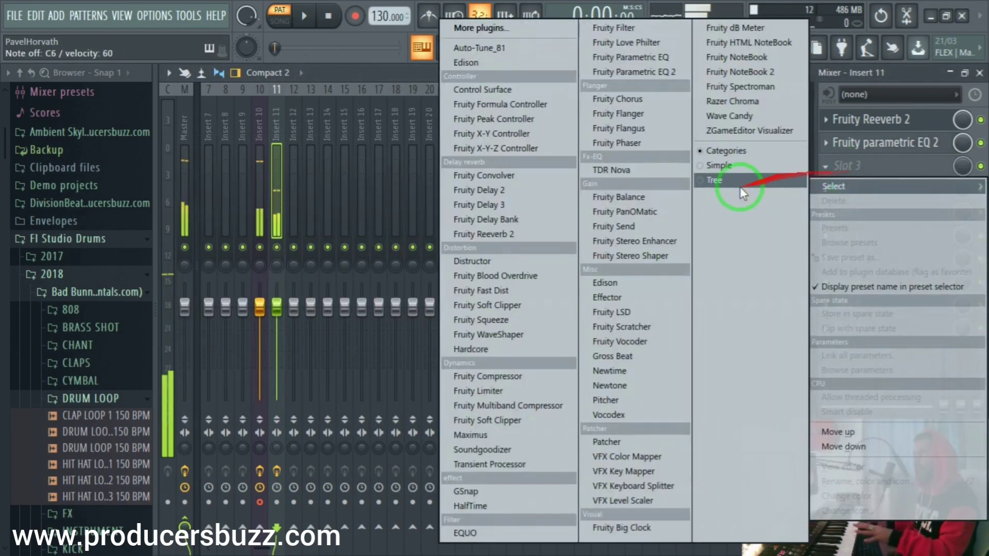
left_click(524, 449)
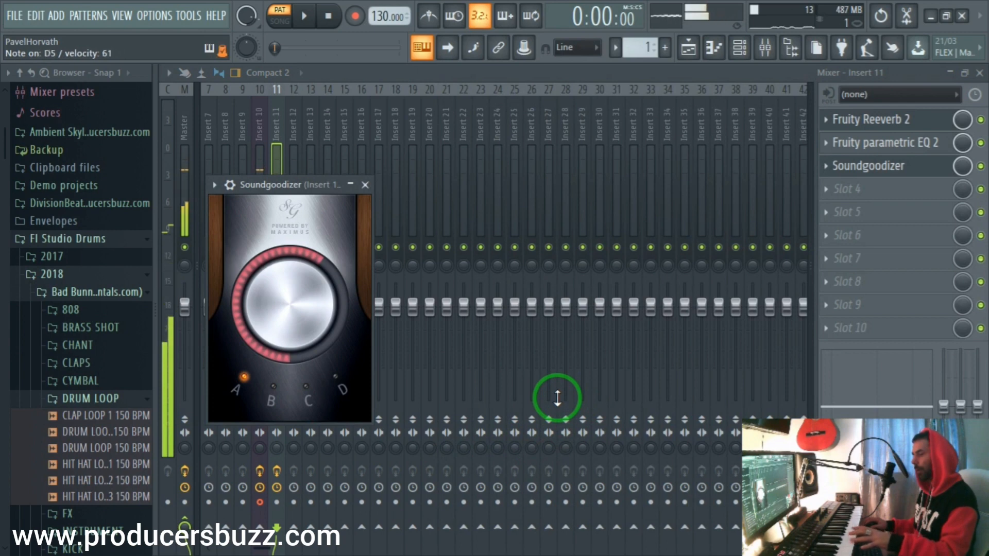
left_click(366, 185)
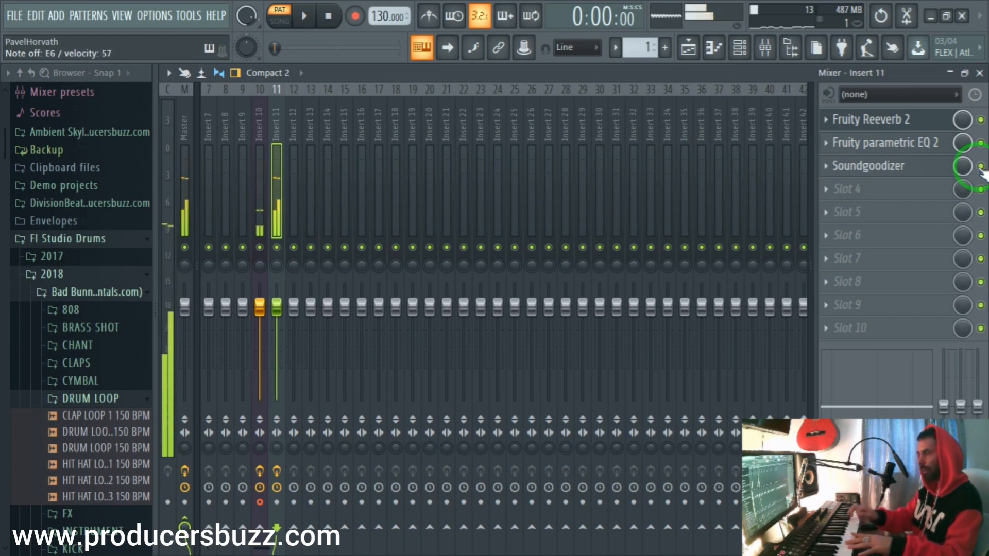
left_click(979, 72)
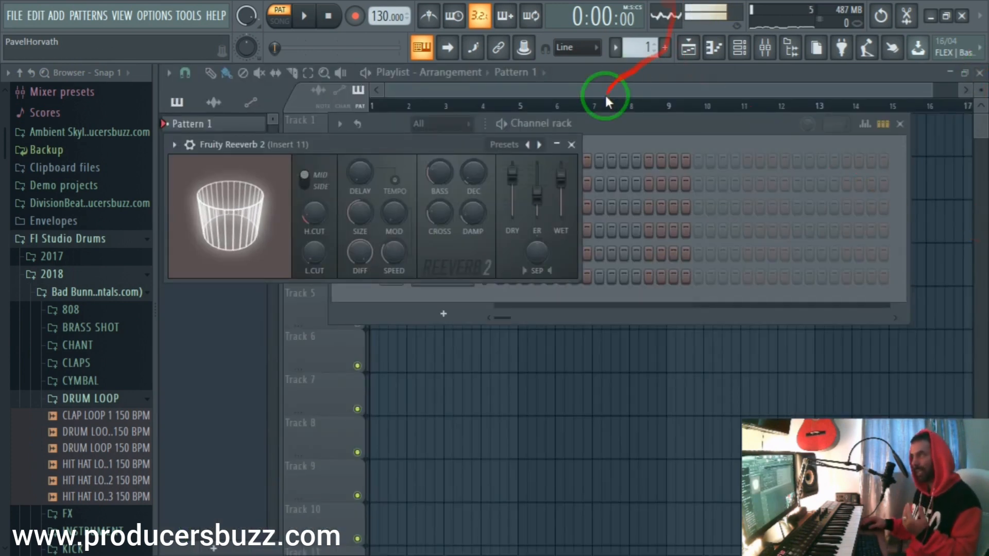
left_click(573, 144)
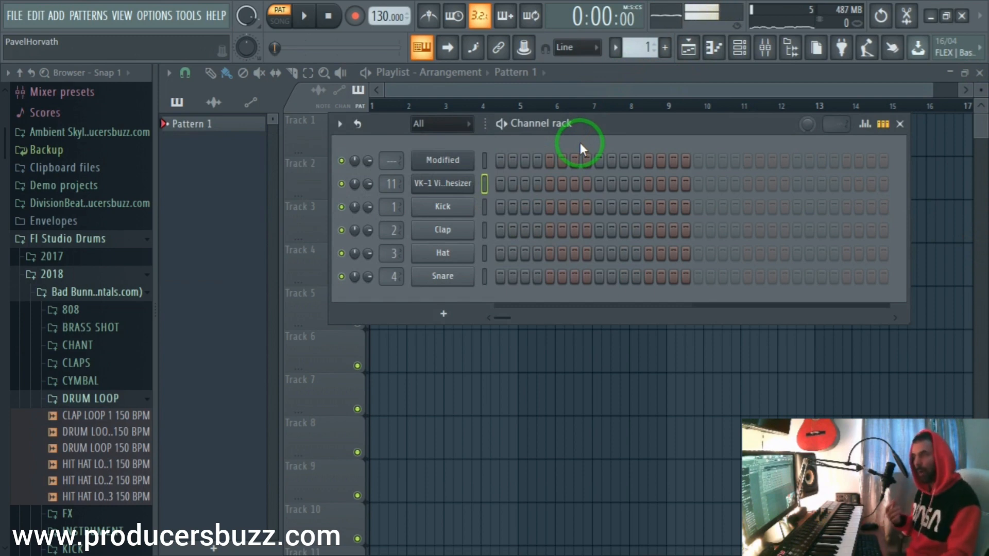
- Switch to Chrome and bring up the FL Studio 20 beginners course tab
key("alt+Tab")
key("Tab")
key("Tab")
key("Tab")
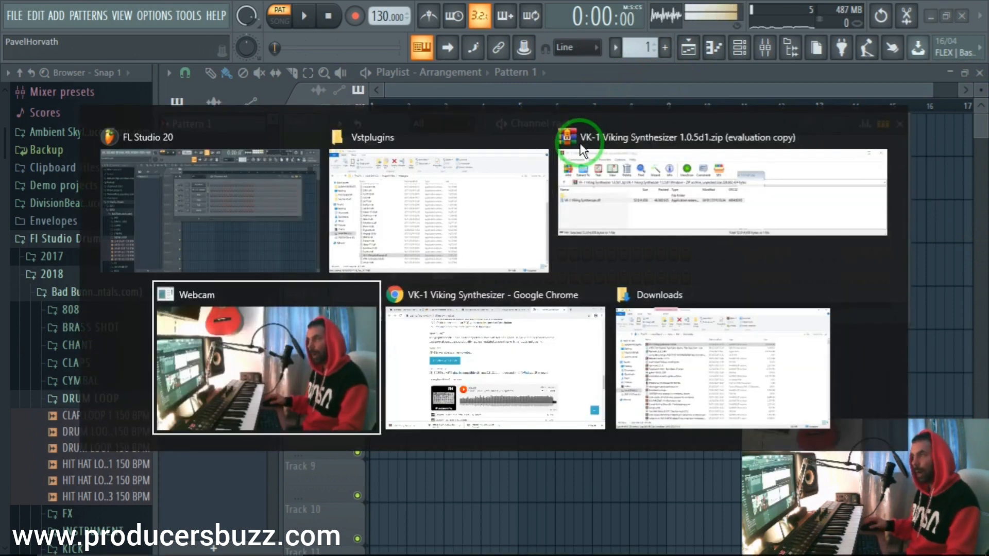
key("Tab")
scroll(495, 278, "up", 6)
left_click(247, 13)
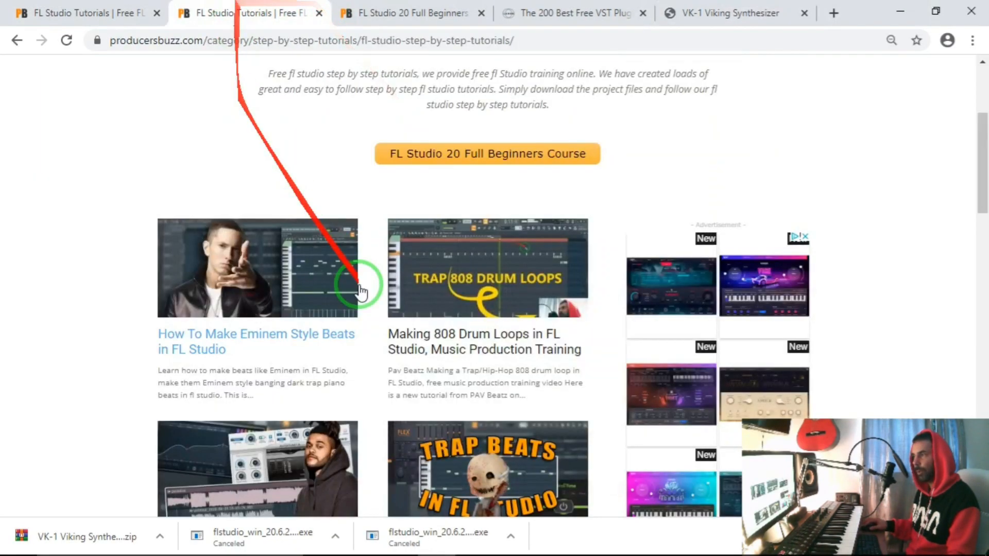
left_click(573, 12)
left_click(414, 13)
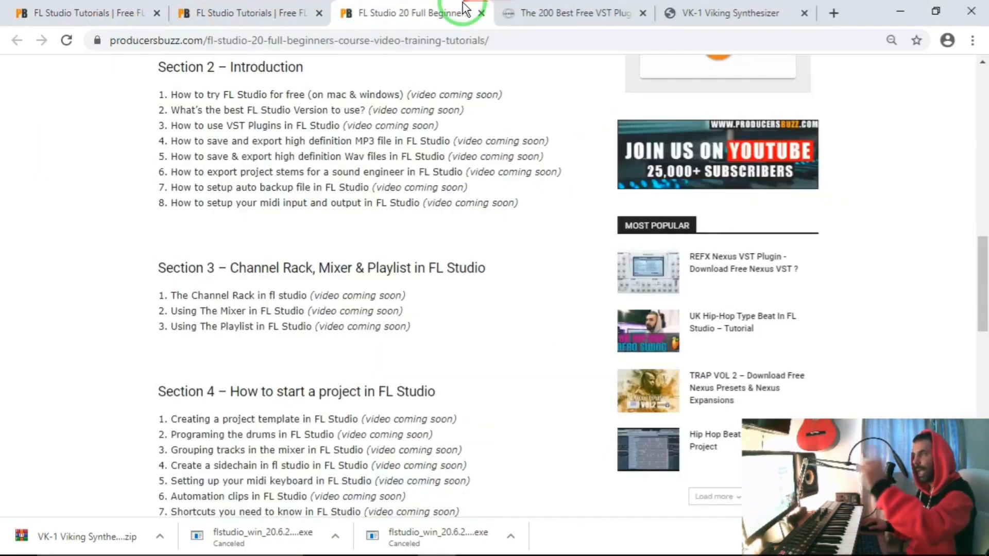
scroll(348, 116, "down", 3)
scroll(263, 142, "up", 3)
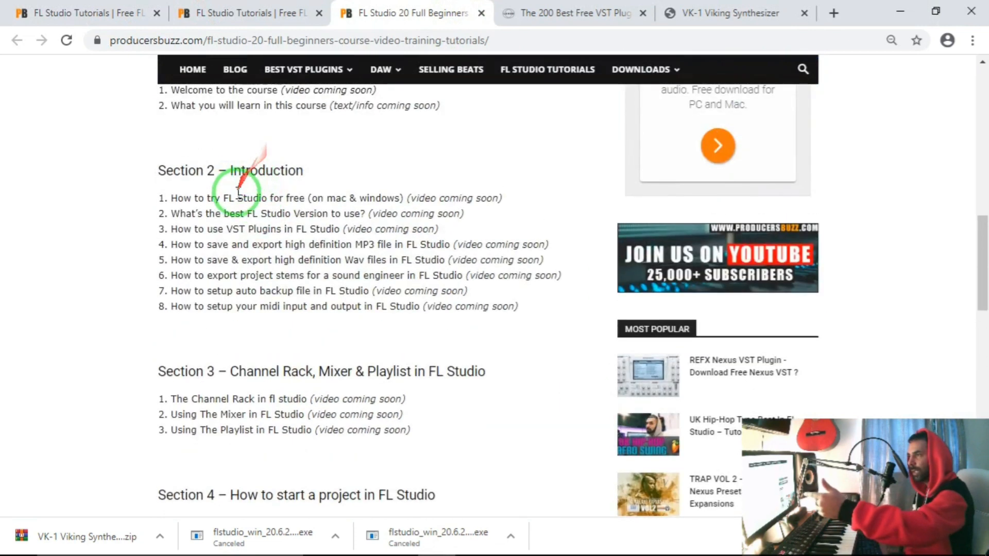
- Highlight the Section 2 item 4 lesson title about exporting high-definition MP3 files
left_click_drag(171, 246, 400, 247)
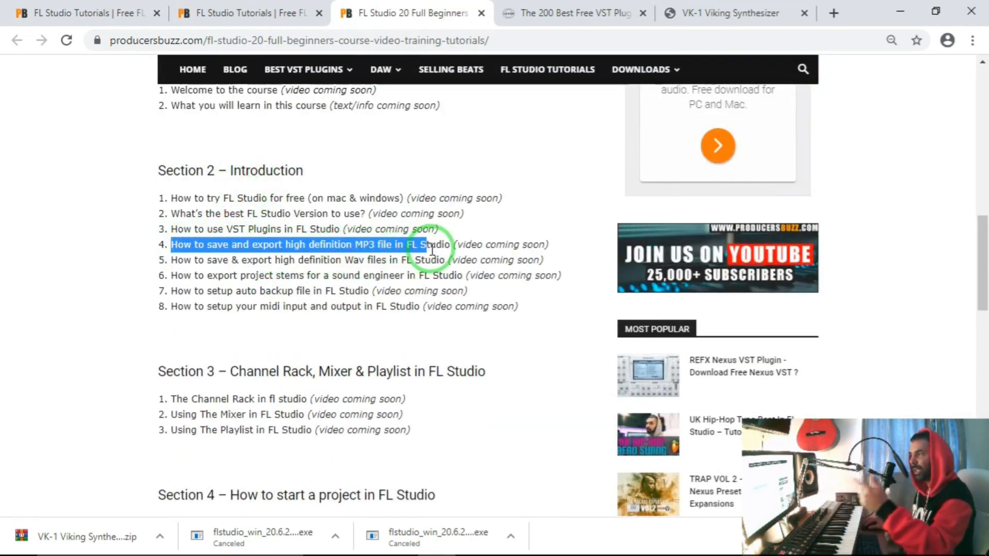
left_click_drag(400, 247, 537, 248)
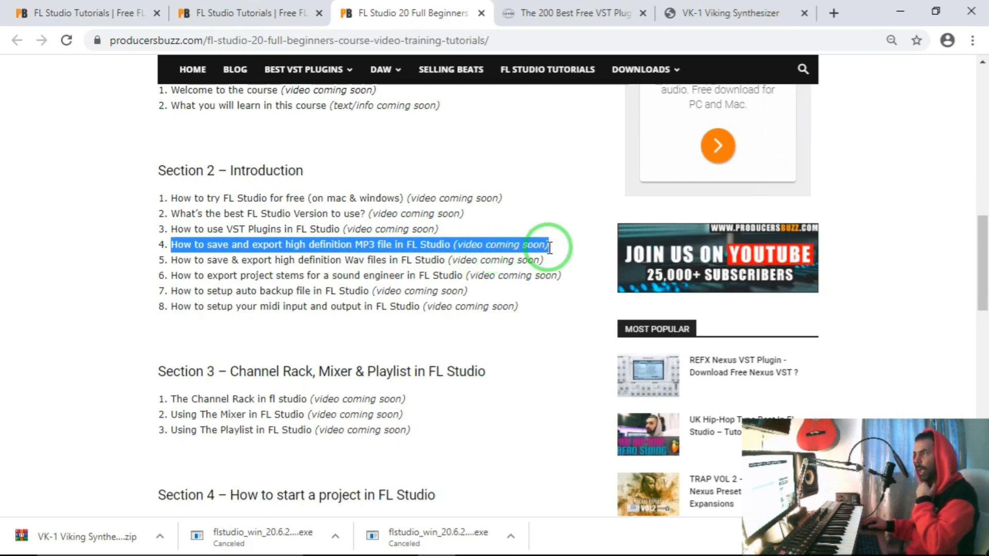